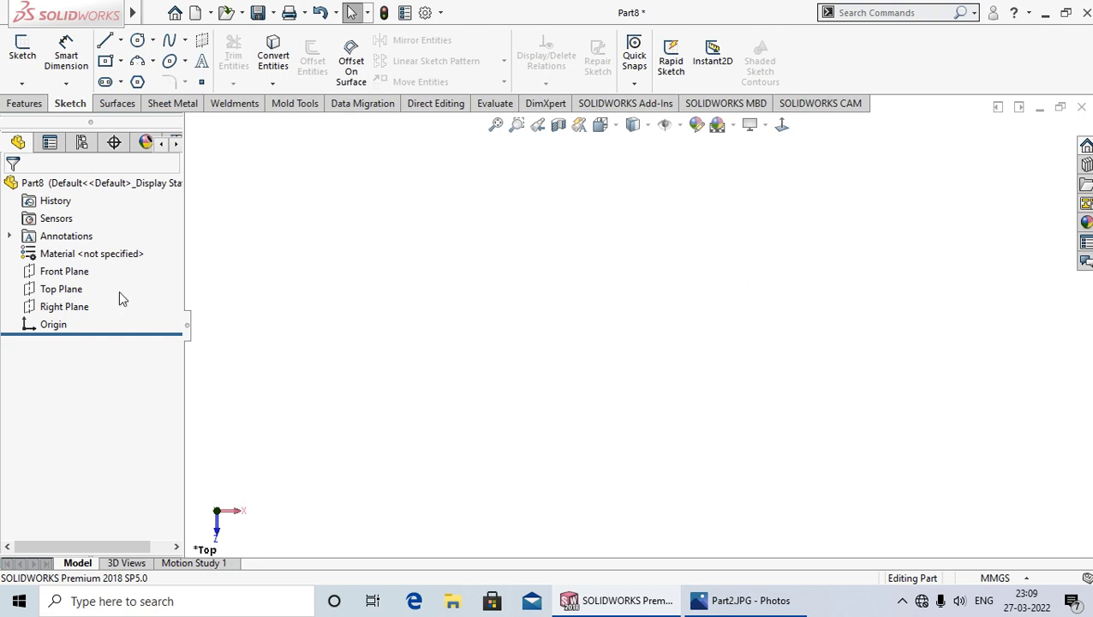
# - Start a new sketch on the Top Plane and bring up the Part2.JPG reference drawing
pyautogui.rightClick(54, 289)
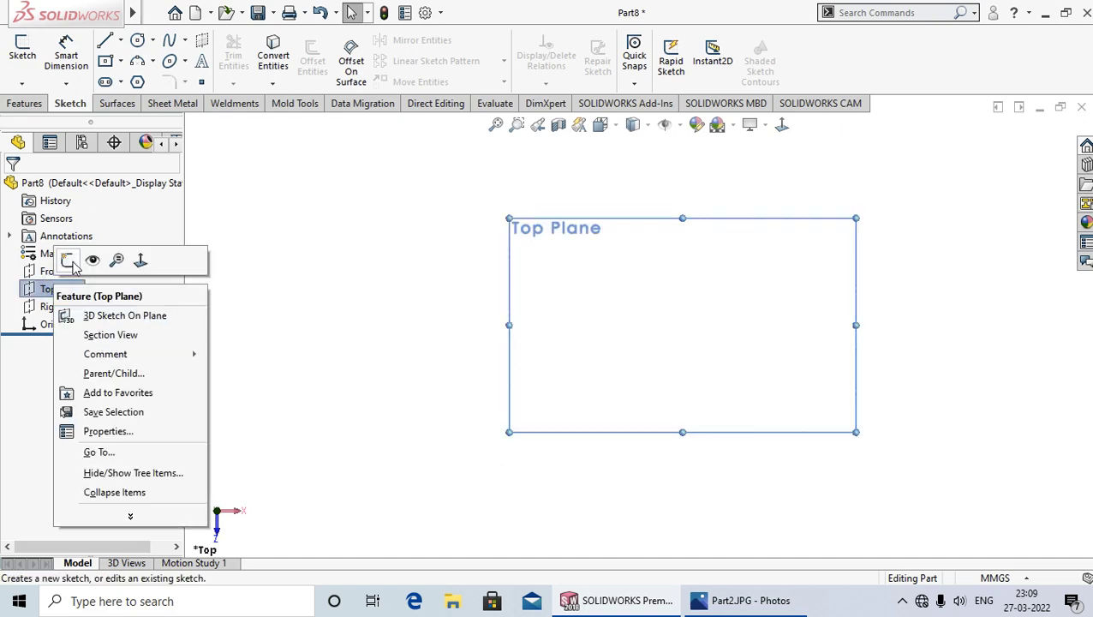
pyautogui.click(71, 256)
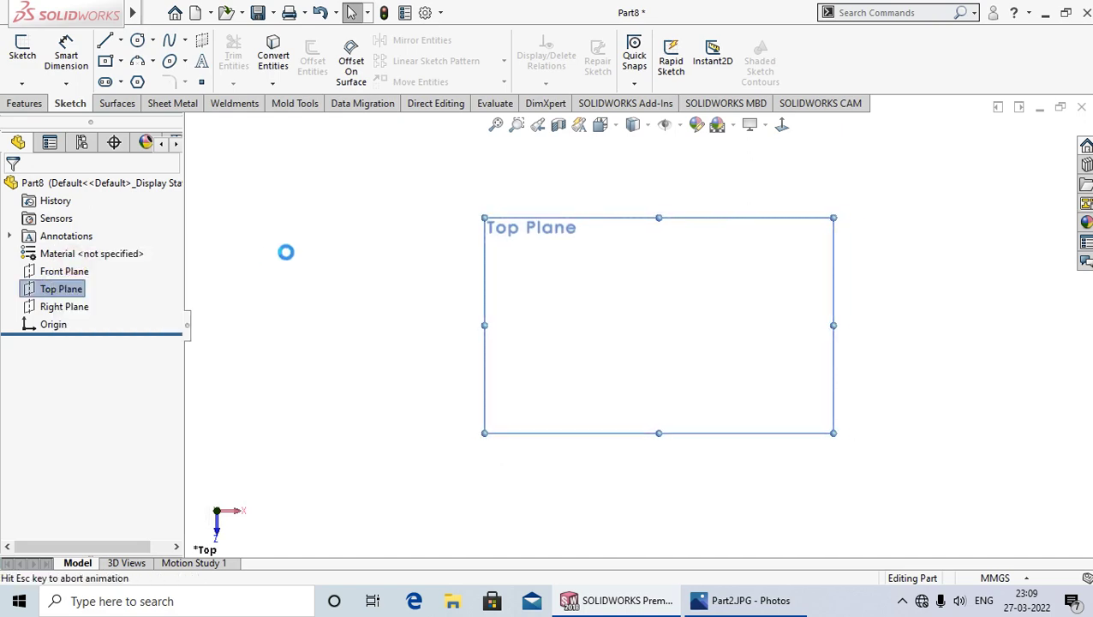
pyautogui.click(724, 600)
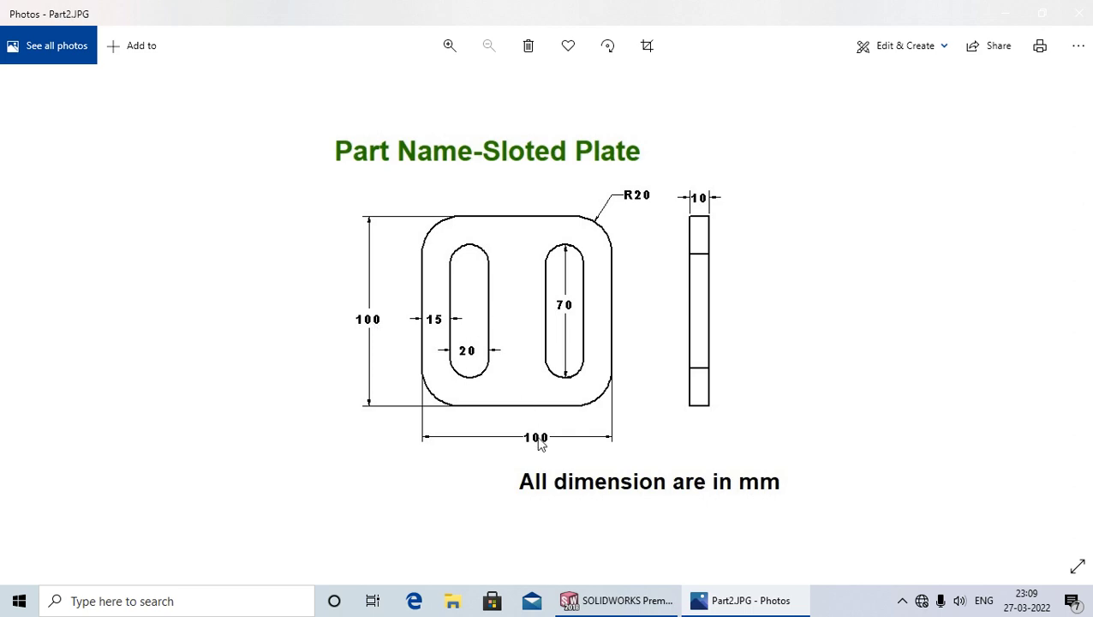
# - Set the Part2.JPG drawing aside to show the empty Top Plane sketch again
pyautogui.click(735, 600)
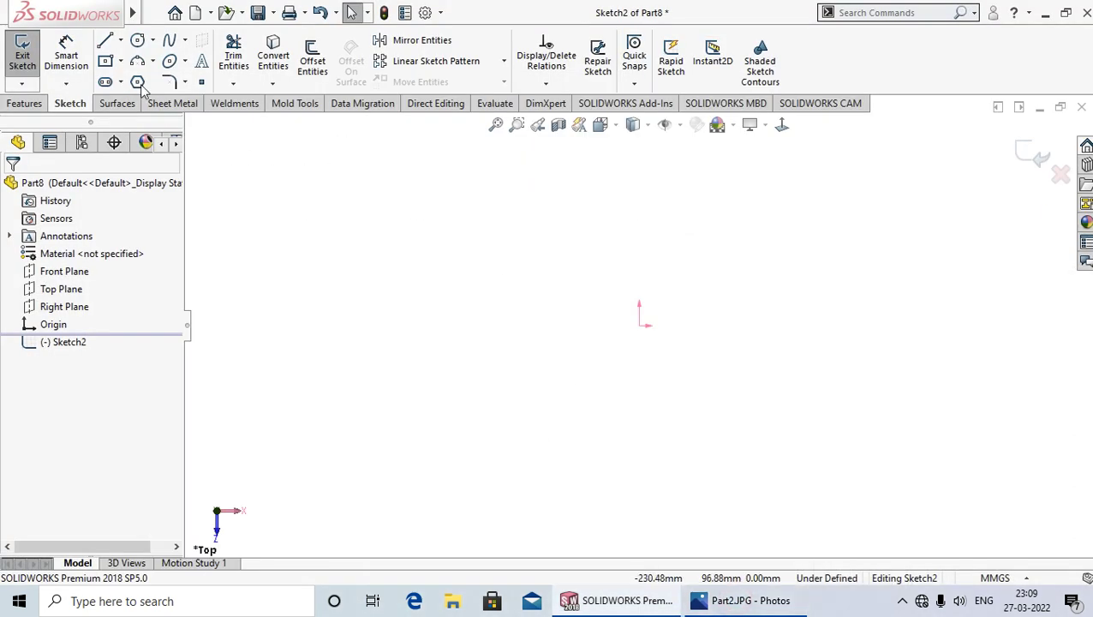
# - Draw a center rectangle anchored at the origin
pyautogui.click(107, 62)
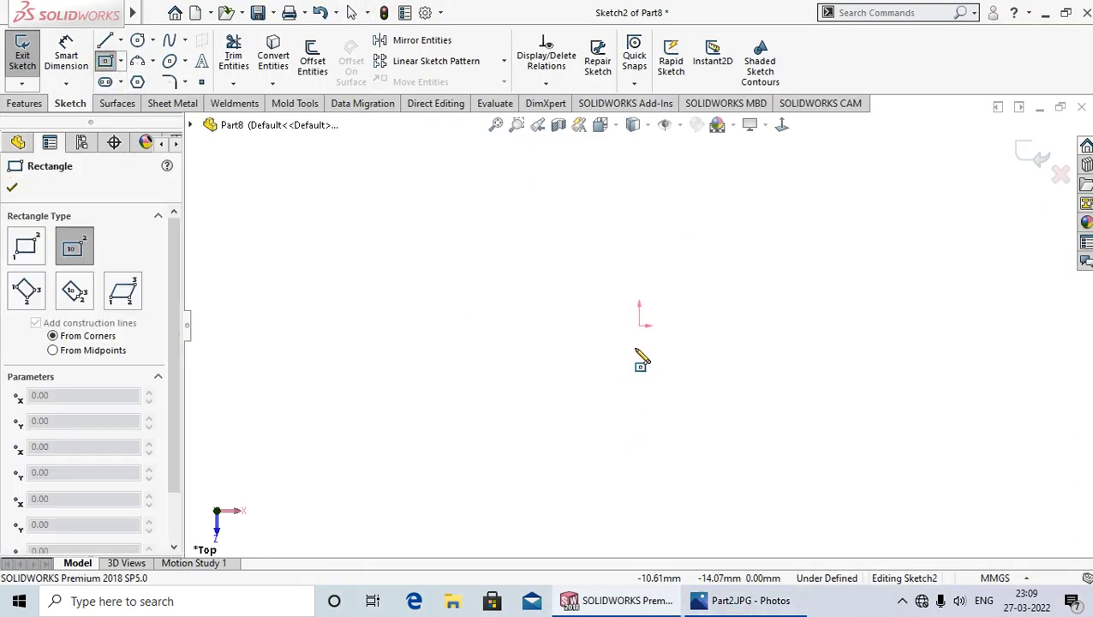
pyautogui.click(639, 326)
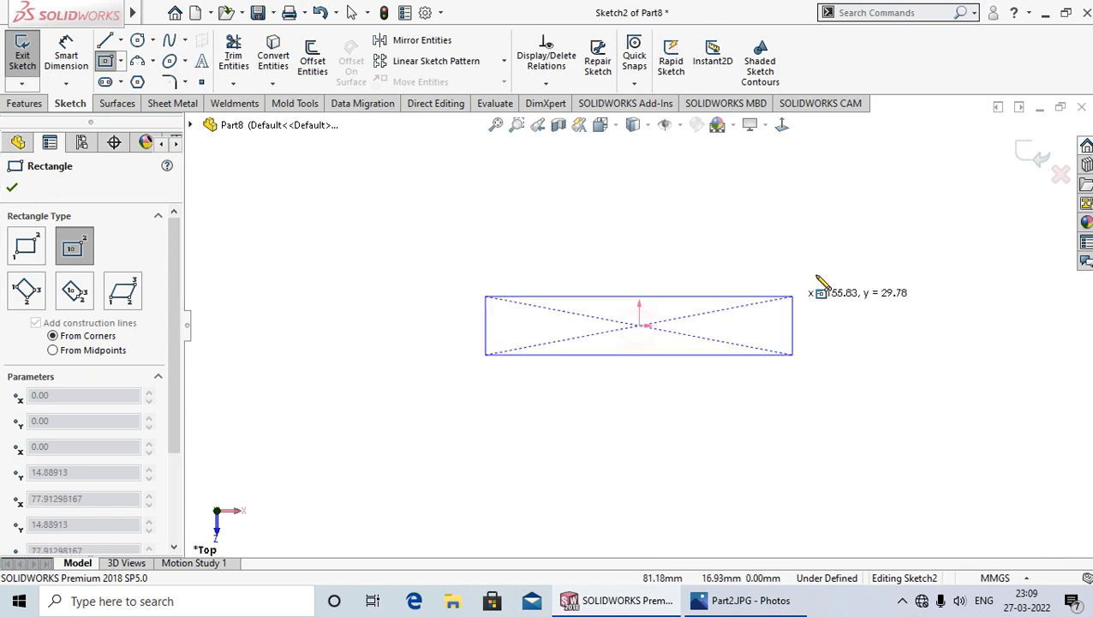
pyautogui.click(816, 194)
pyautogui.rightClick(821, 204)
pyautogui.click(856, 212)
# - Dimension the rectangle to 100 mm wide and 100 mm tall
pyautogui.press('d')
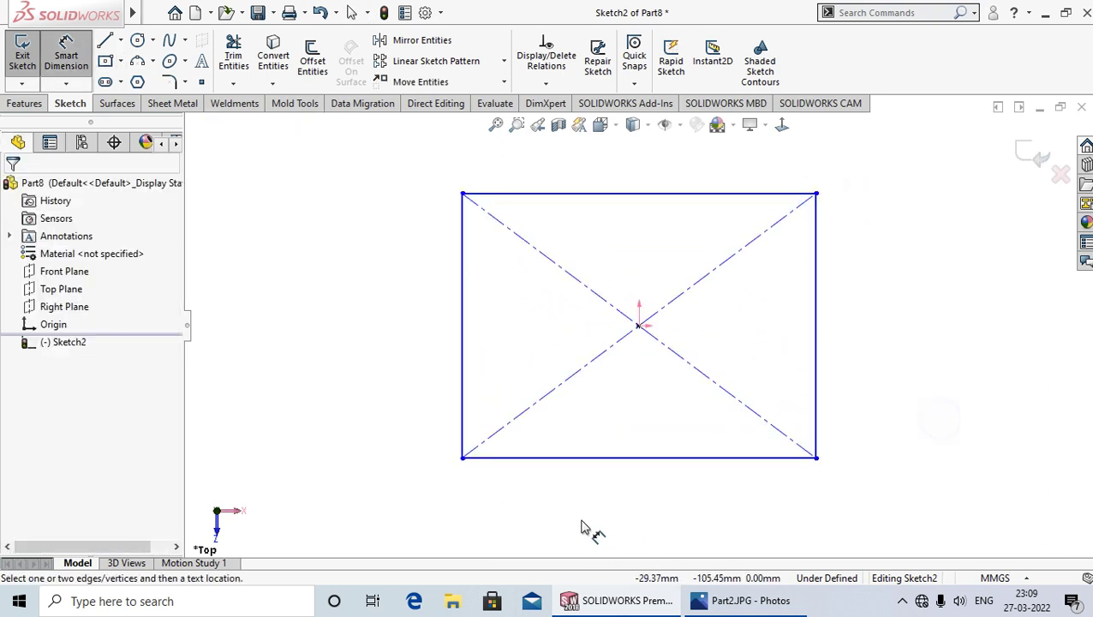
pyautogui.click(630, 460)
pyautogui.click(630, 519)
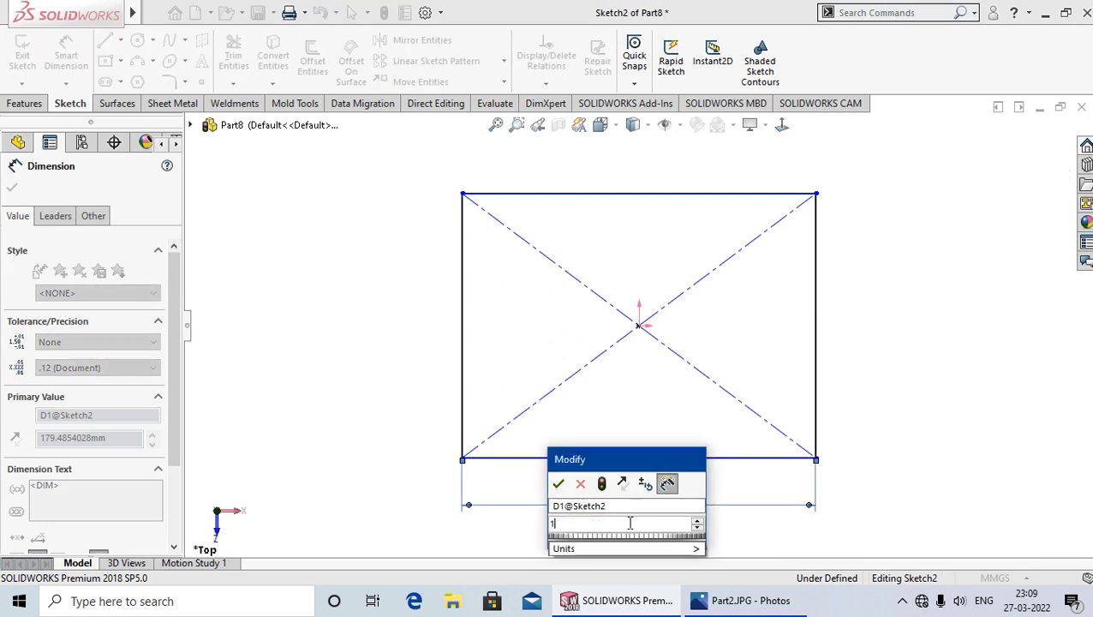
pyautogui.write('100')
pyautogui.press('Return')
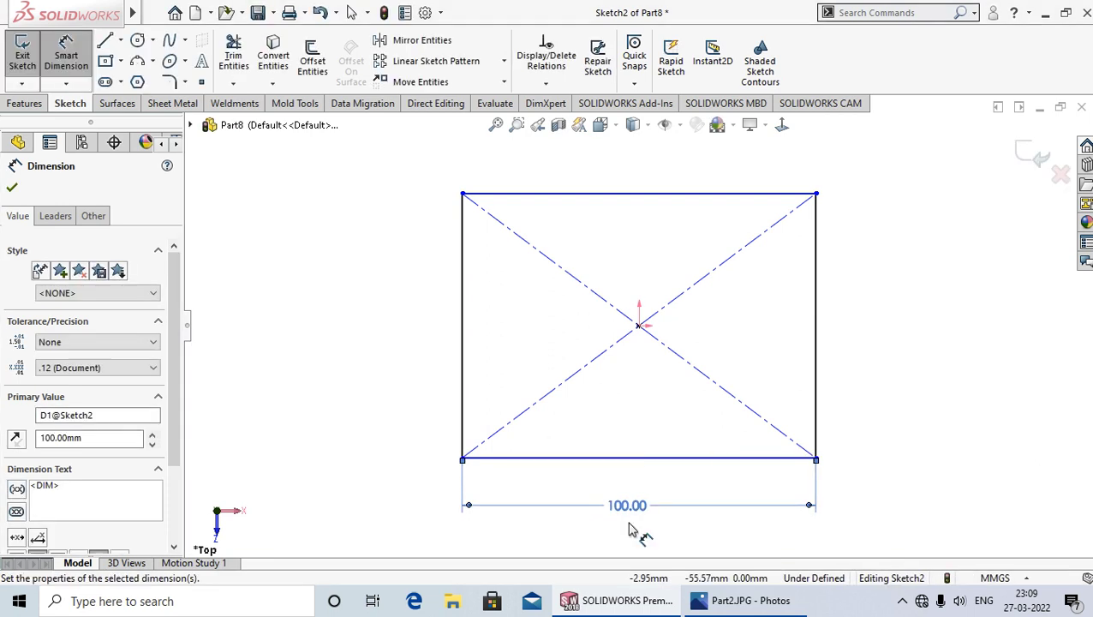
pyautogui.click(463, 324)
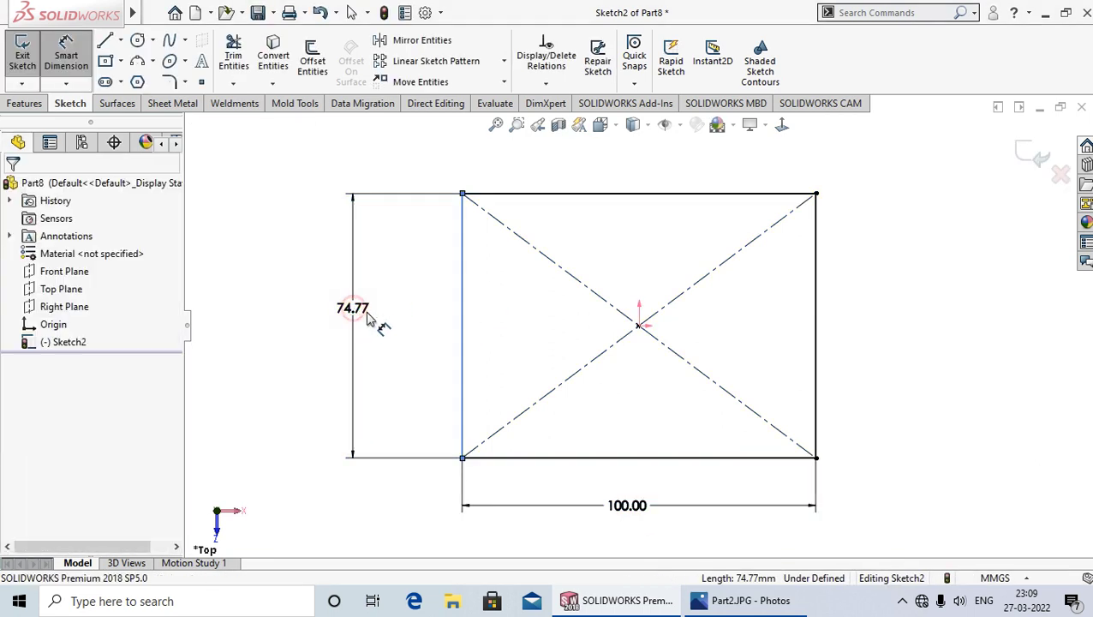
pyautogui.click(367, 313)
pyautogui.write('100')
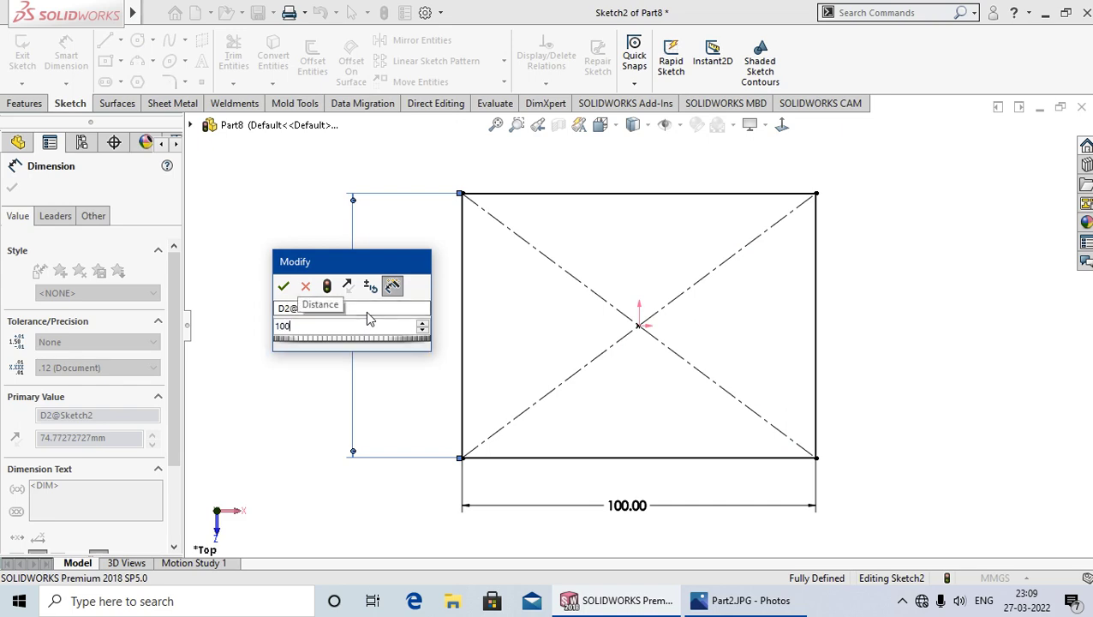
pyautogui.press('Return')
pyautogui.click(397, 371)
pyautogui.scroll(2, 578, 397)
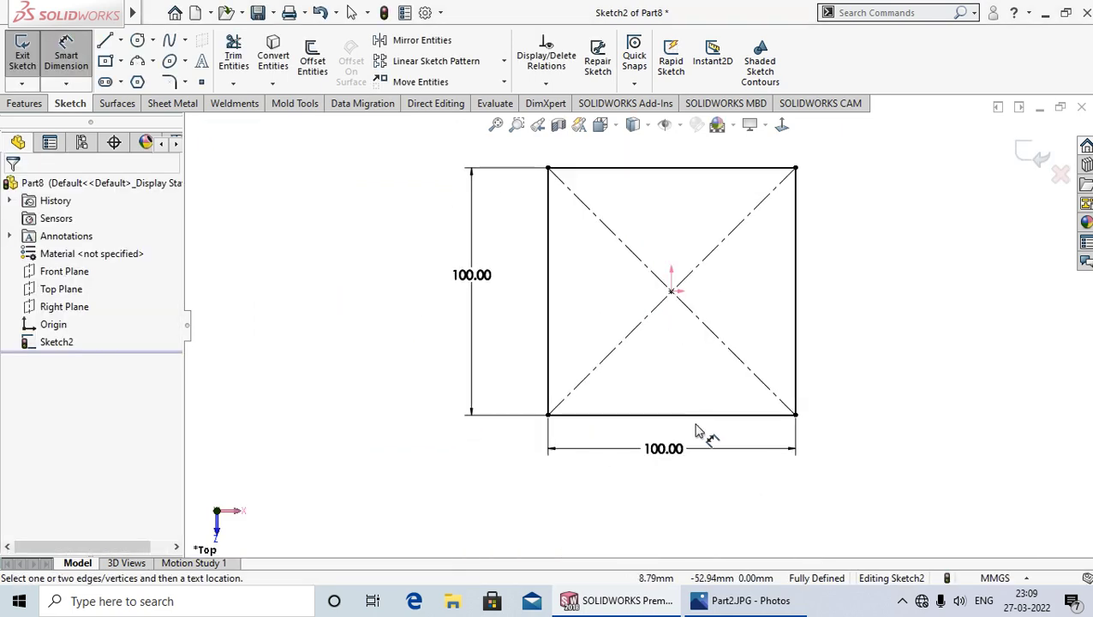
pyautogui.click(742, 601)
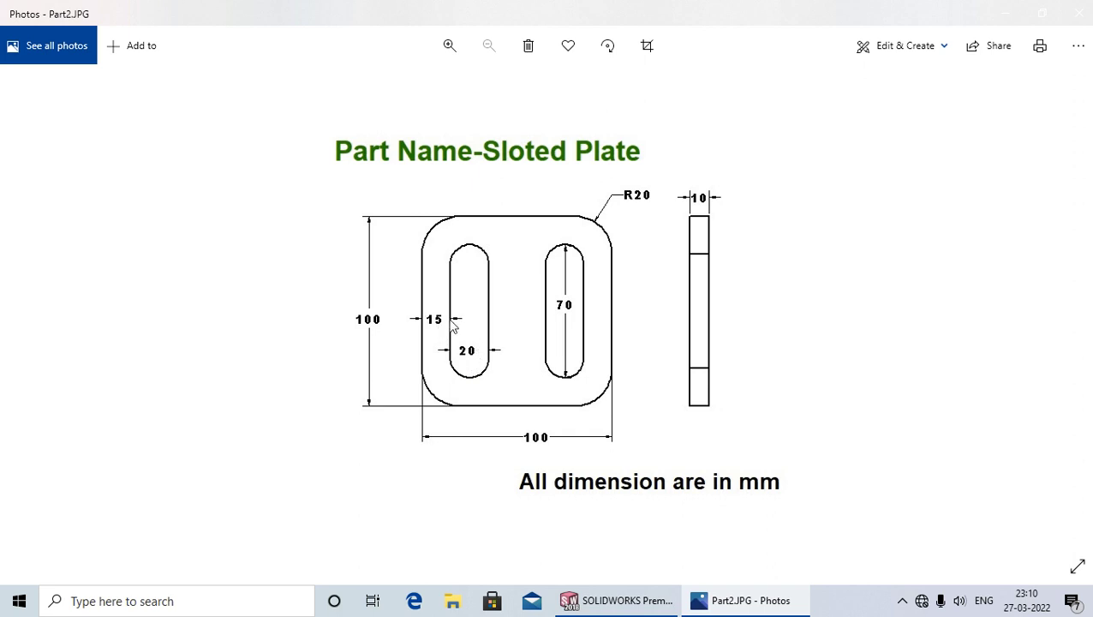
# - Switch from the Part2.JPG drawing back to the SOLIDWORKS sketch
pyautogui.hotkey('alt', 'Tab')
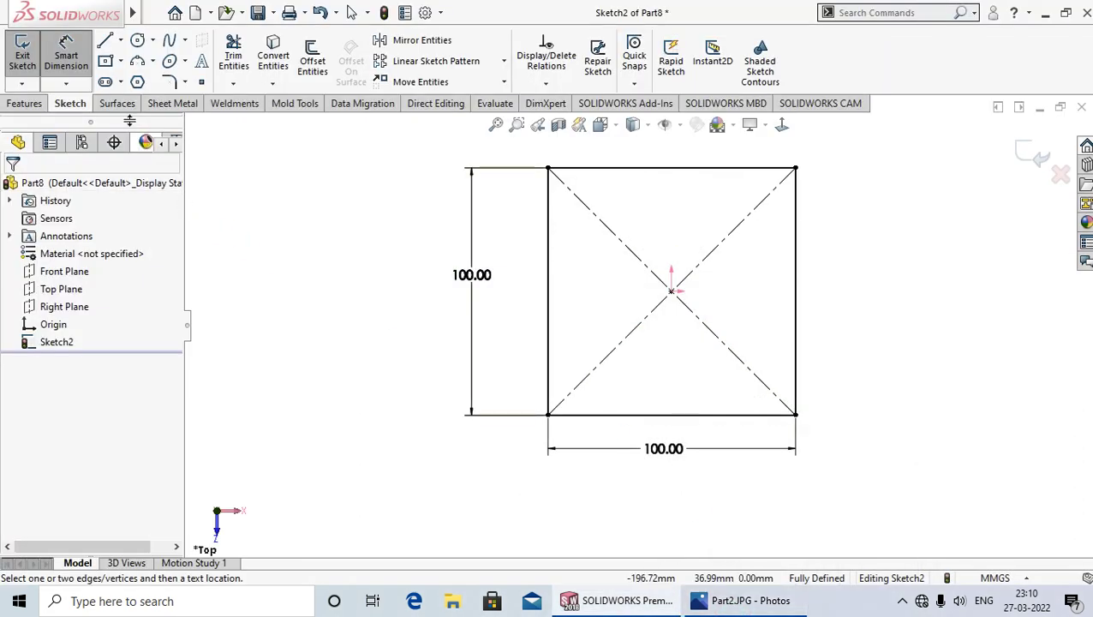
# - Draw a vertical straight slot in the left half of the square
pyautogui.click(104, 82)
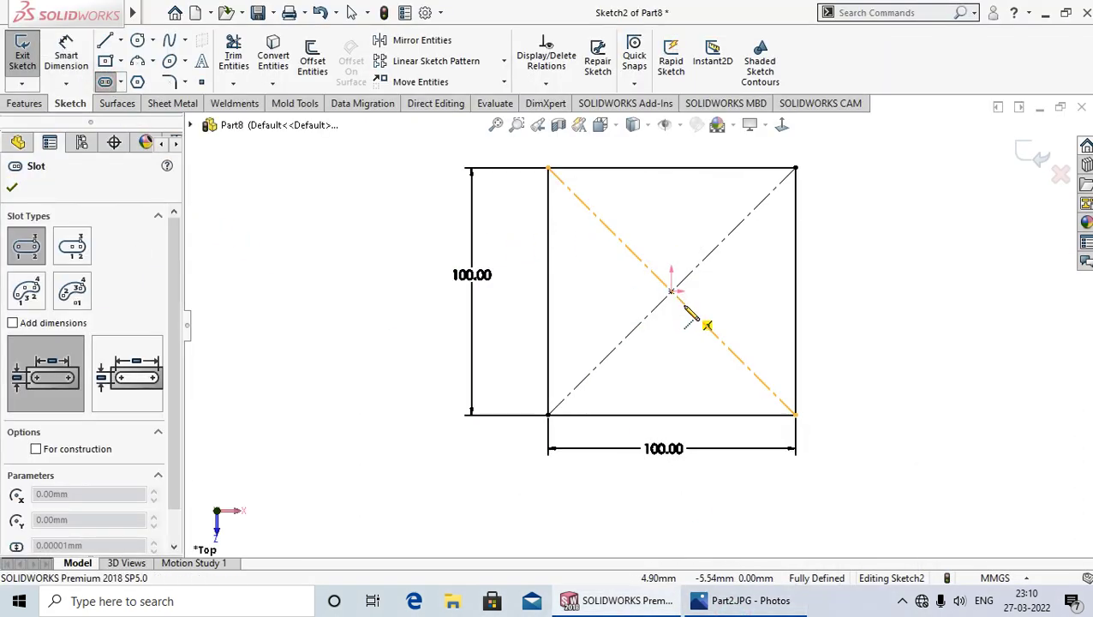
pyautogui.scroll(-1, 664, 283)
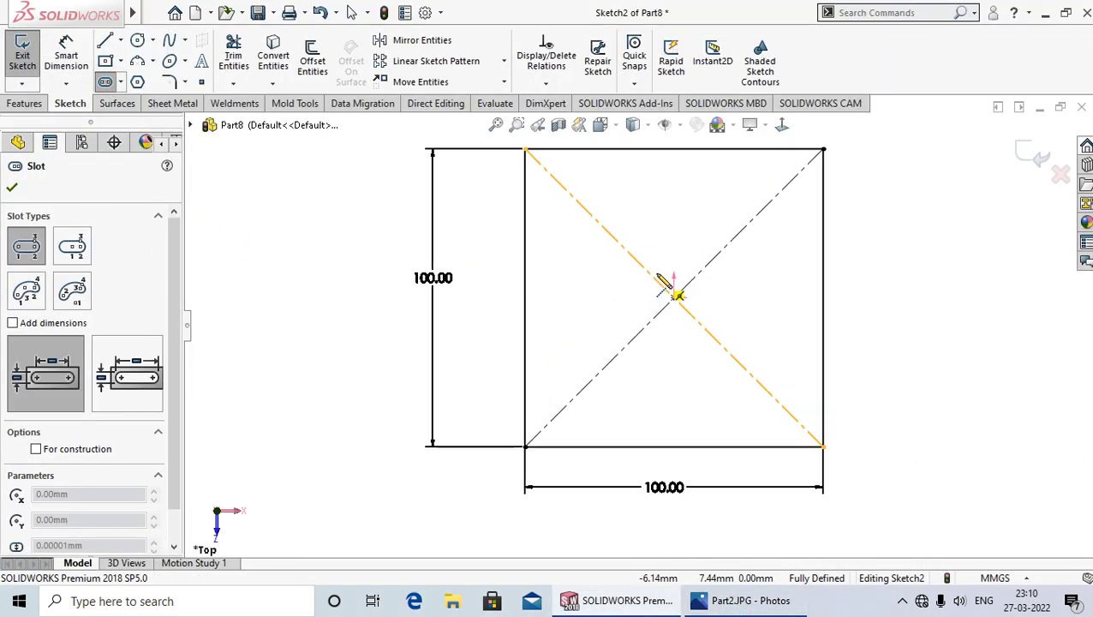
pyautogui.click(575, 219)
pyautogui.click(580, 346)
pyautogui.click(554, 335)
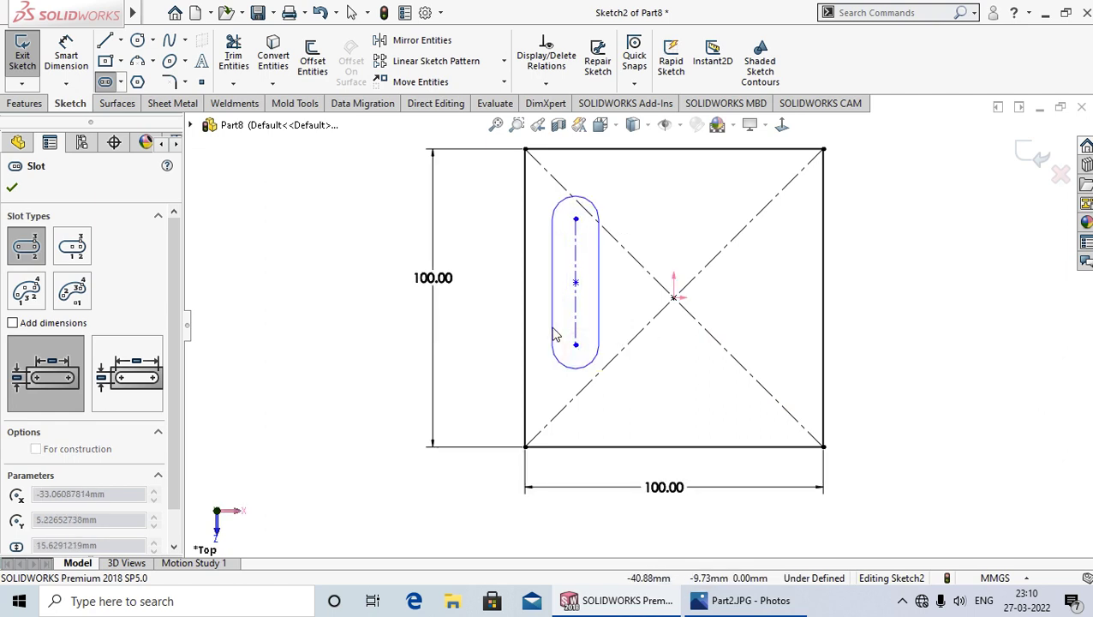
pyautogui.rightClick(556, 339)
pyautogui.click(569, 341)
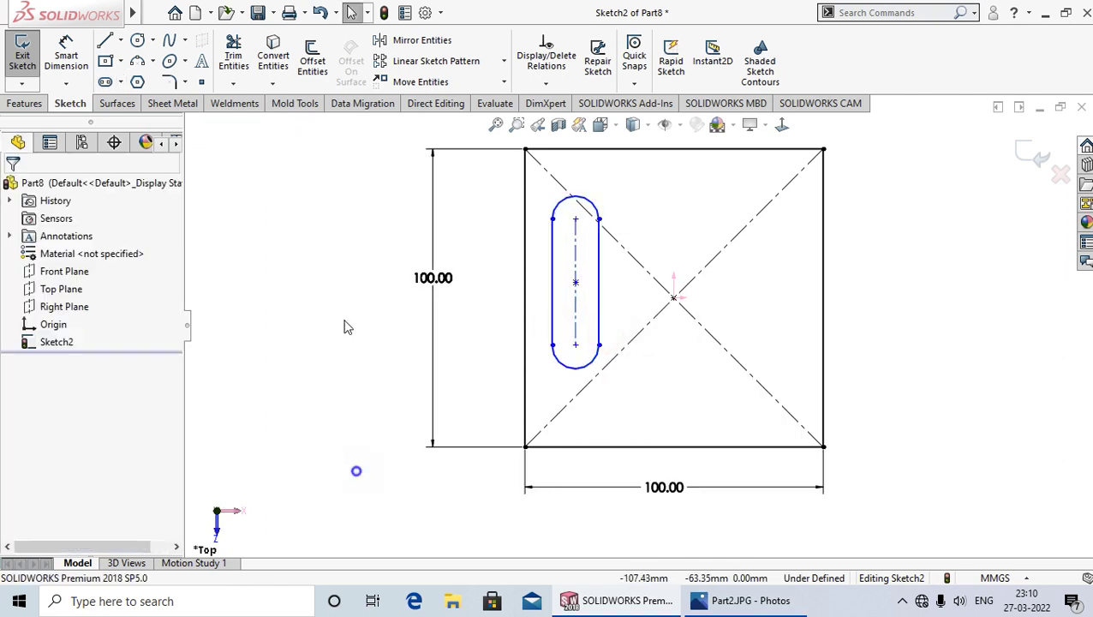
pyautogui.press('d')
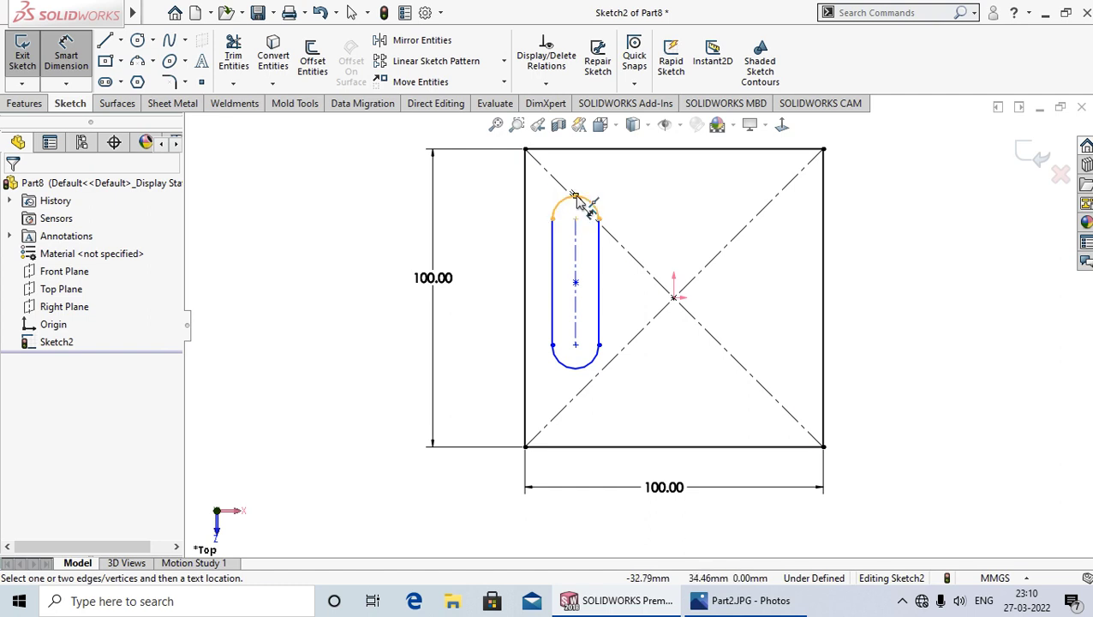
# - Dimension the slot with its 70 mm length and a 20 mm width
pyautogui.click(577, 198)
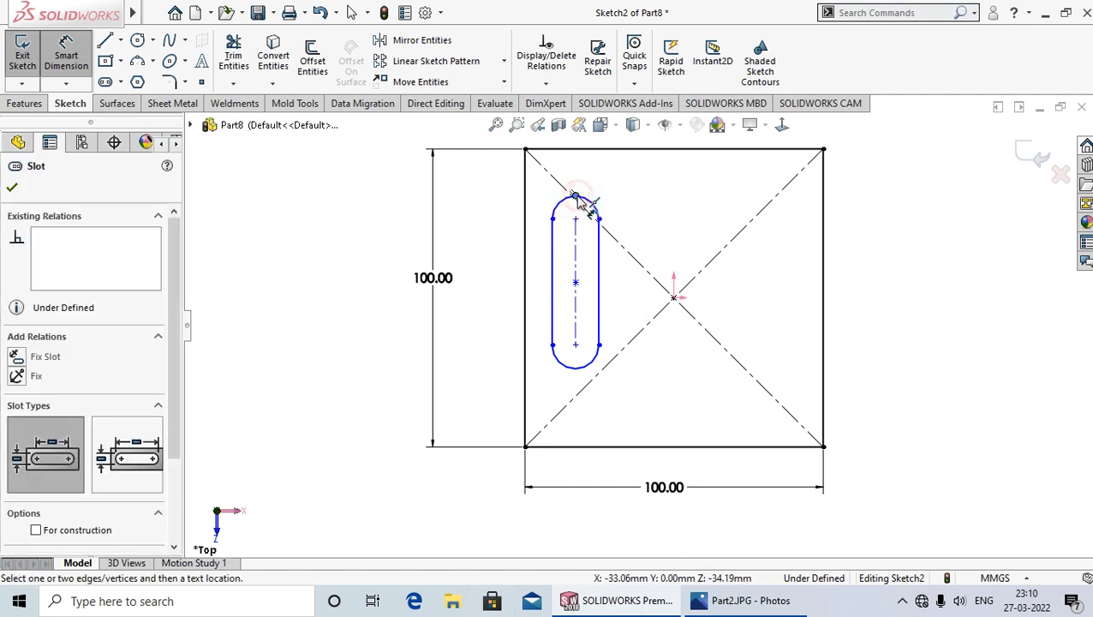
pyautogui.click(578, 368)
pyautogui.click(485, 287)
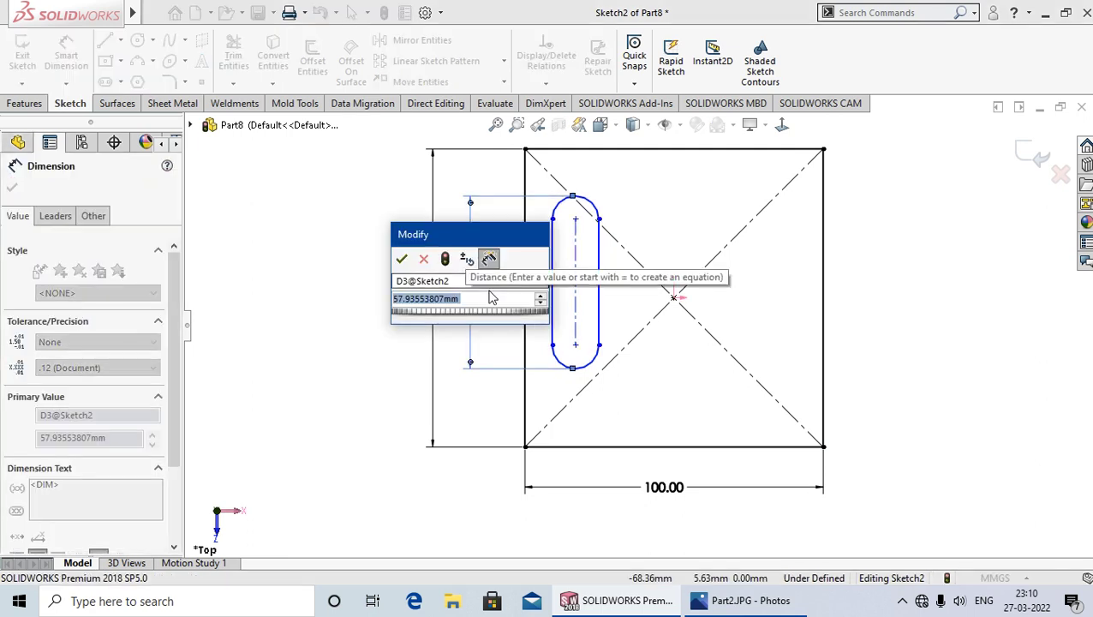
pyautogui.press('Escape')
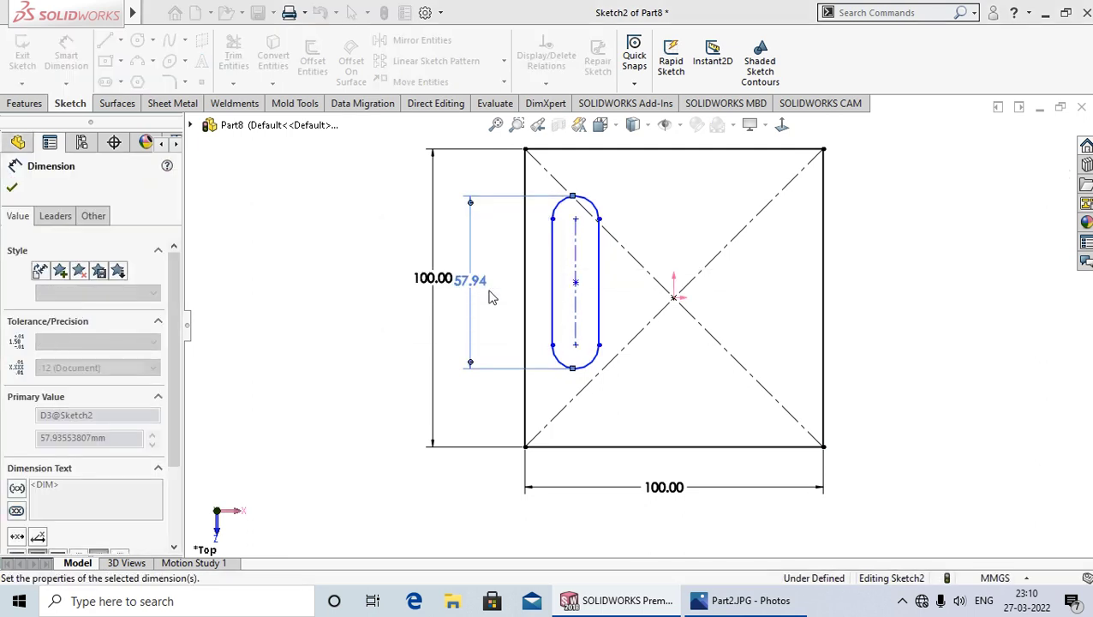
pyautogui.click(341, 374)
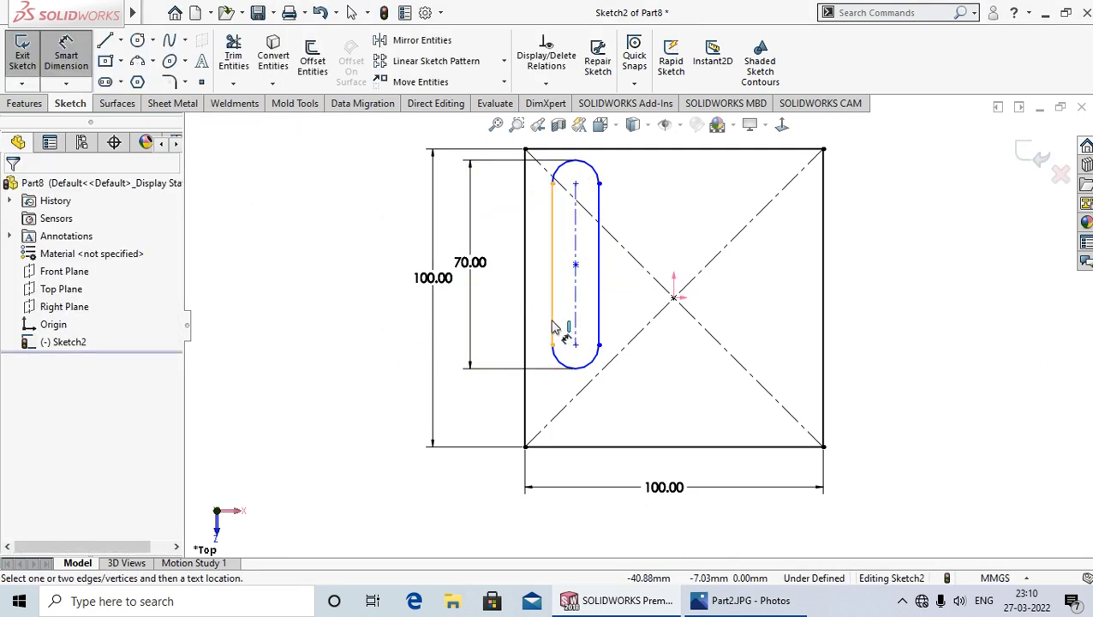
pyautogui.click(555, 327)
pyautogui.click(599, 317)
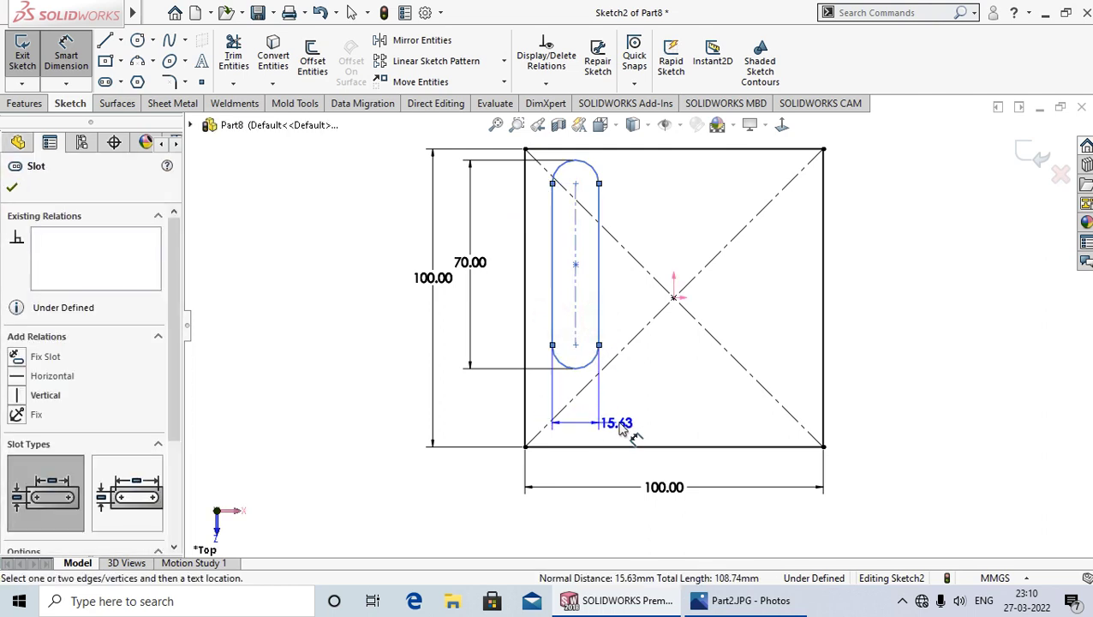
pyautogui.click(622, 429)
pyautogui.write('20')
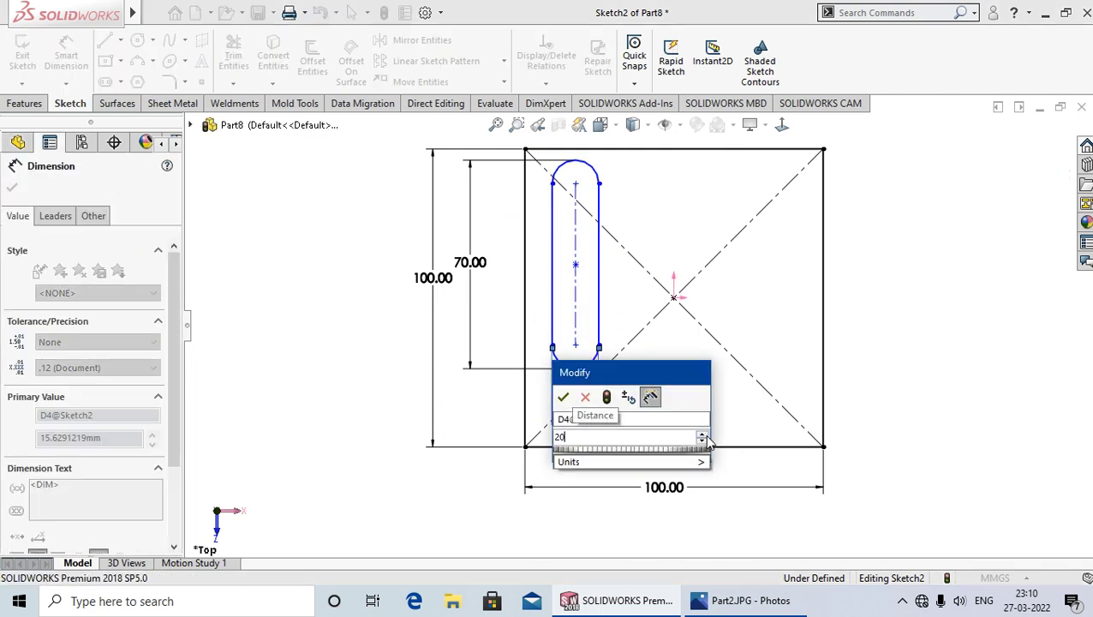
pyautogui.press('Return')
# - Place the slot's left edge 15 mm from the plate's left edge
pyautogui.scroll(3, 634, 305)
pyautogui.scroll(-1, 501, 312)
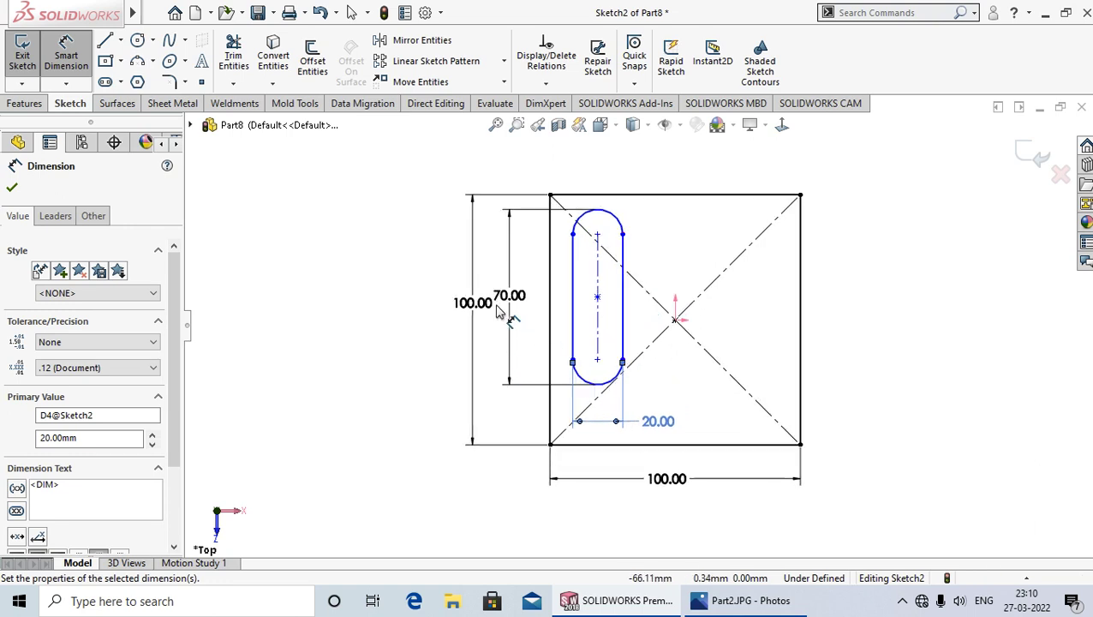
pyautogui.click(550, 281)
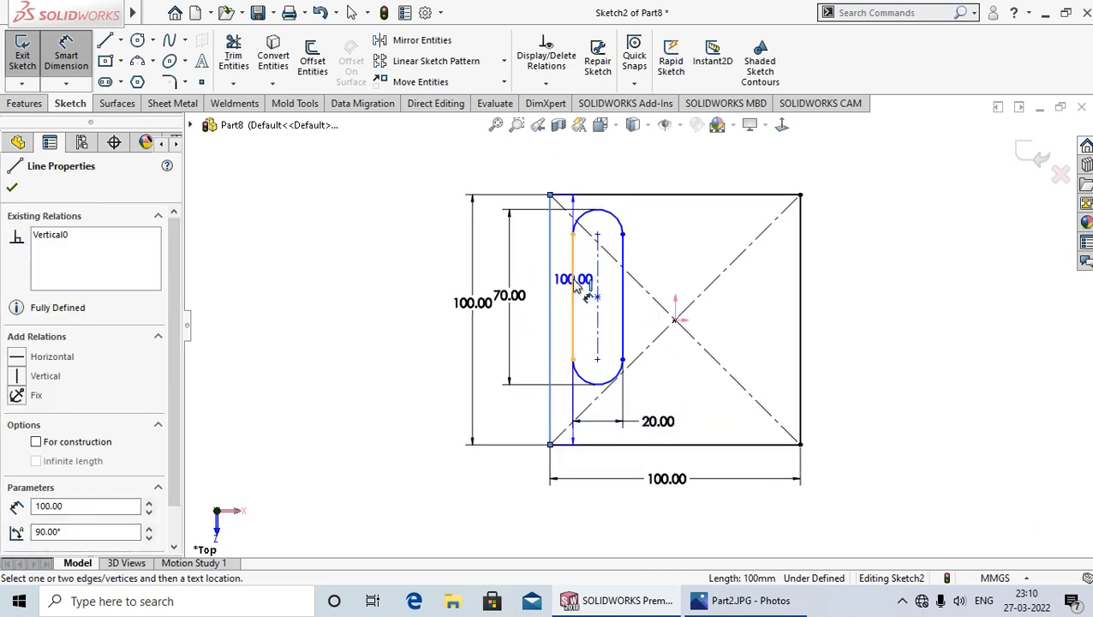
pyautogui.click(574, 289)
pyautogui.click(511, 171)
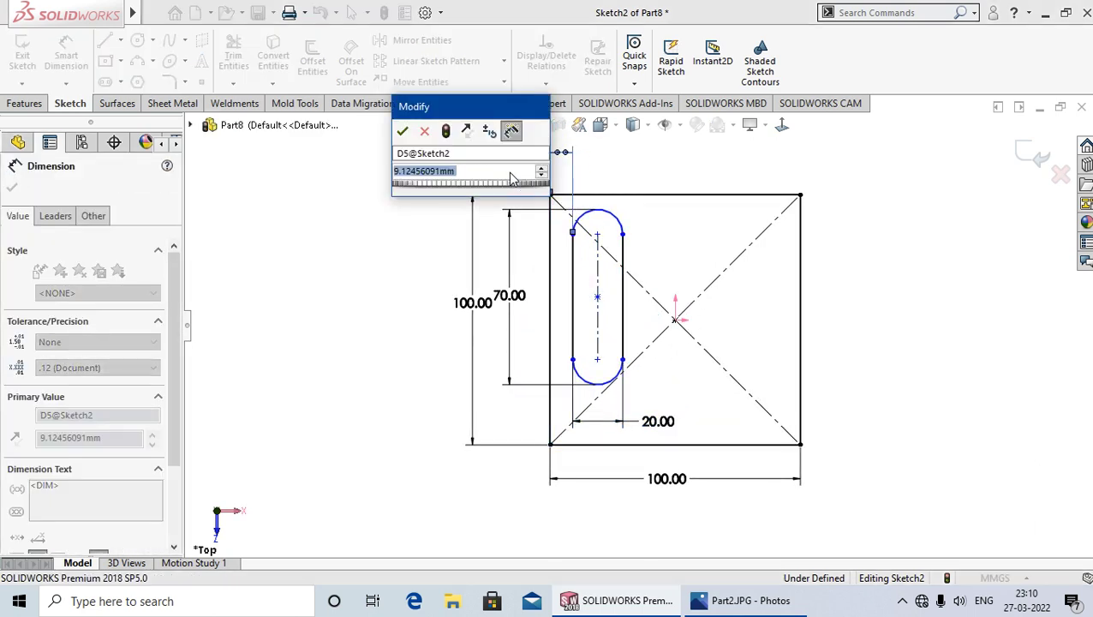
pyautogui.write('15')
pyautogui.press('Return')
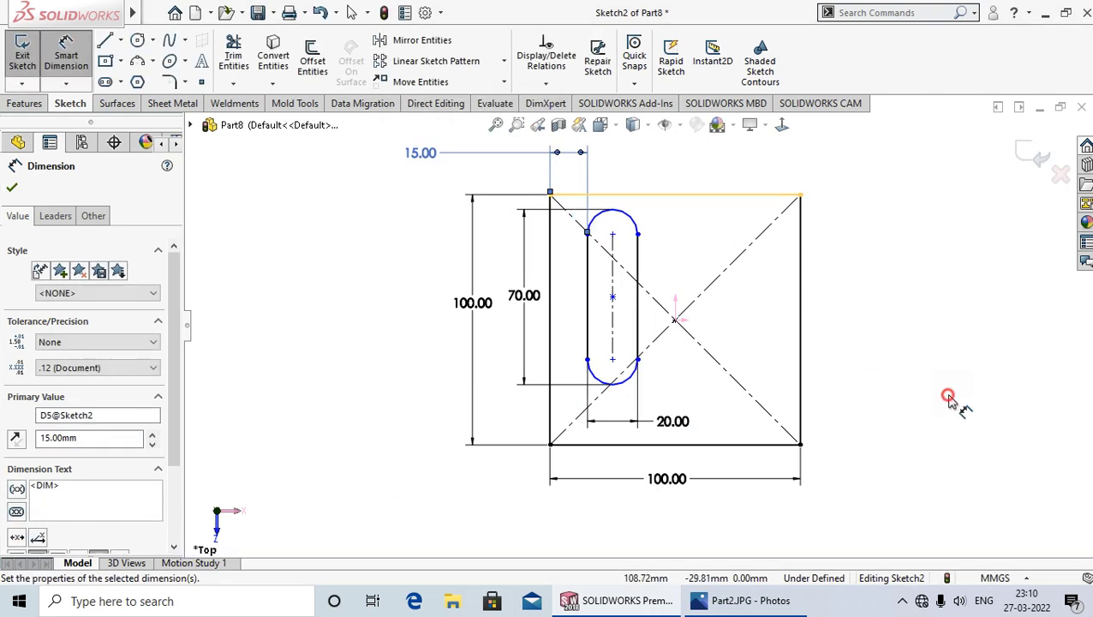
pyautogui.click(948, 397)
# - Make the slot centre horizontal with the plate centre
pyautogui.click(615, 298)
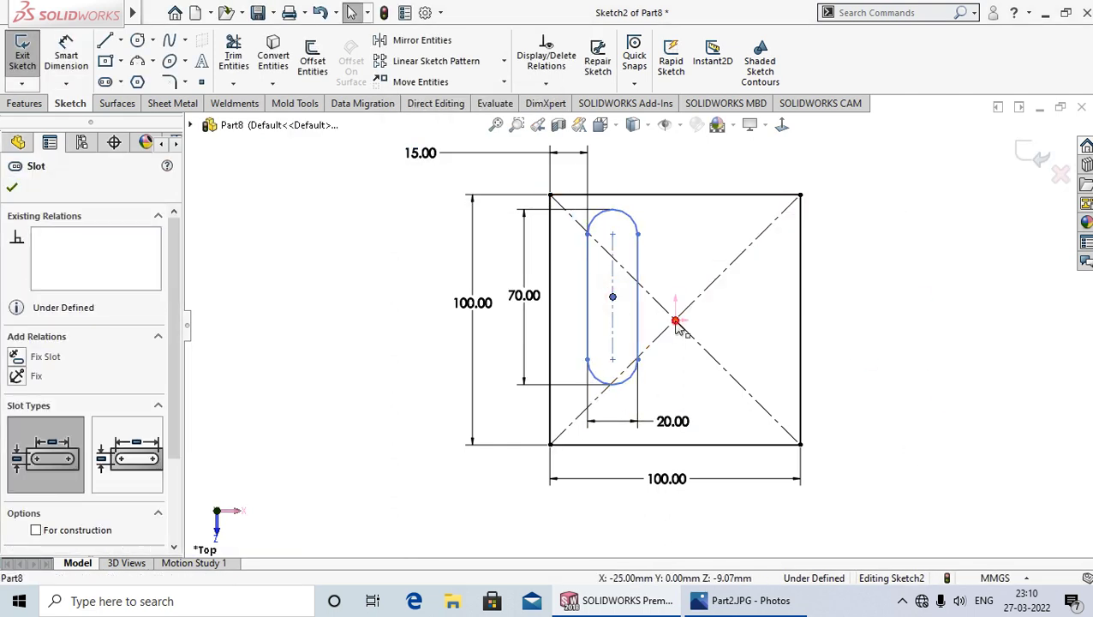
pyautogui.keyDown('ctrl'); pyautogui.click(676, 322); pyautogui.keyUp('ctrl')
pyautogui.click(722, 250)
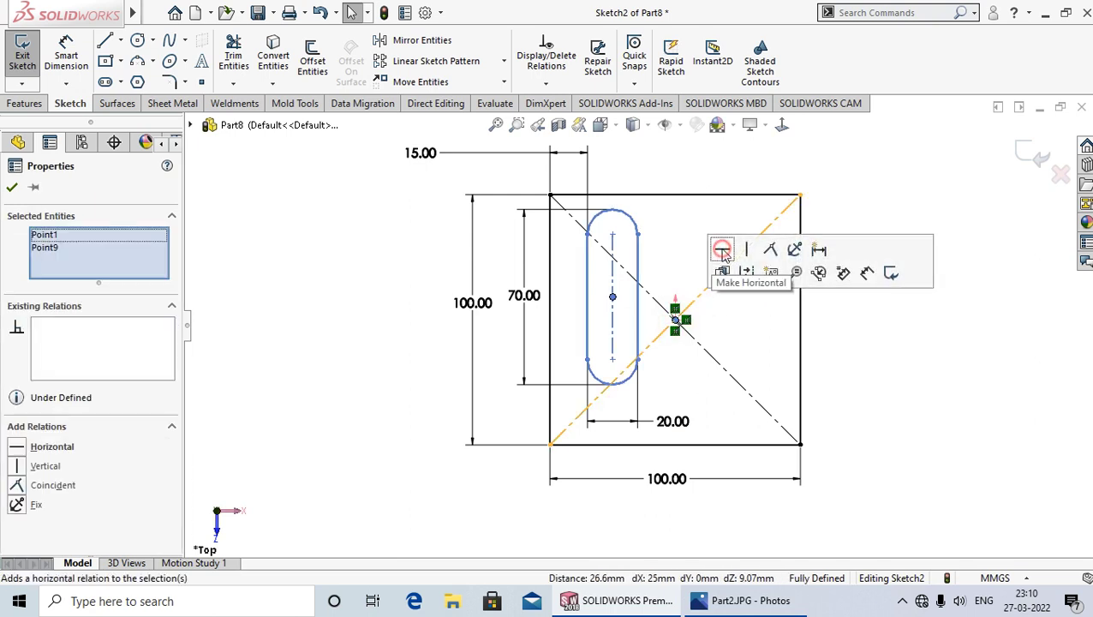
pyautogui.click(899, 404)
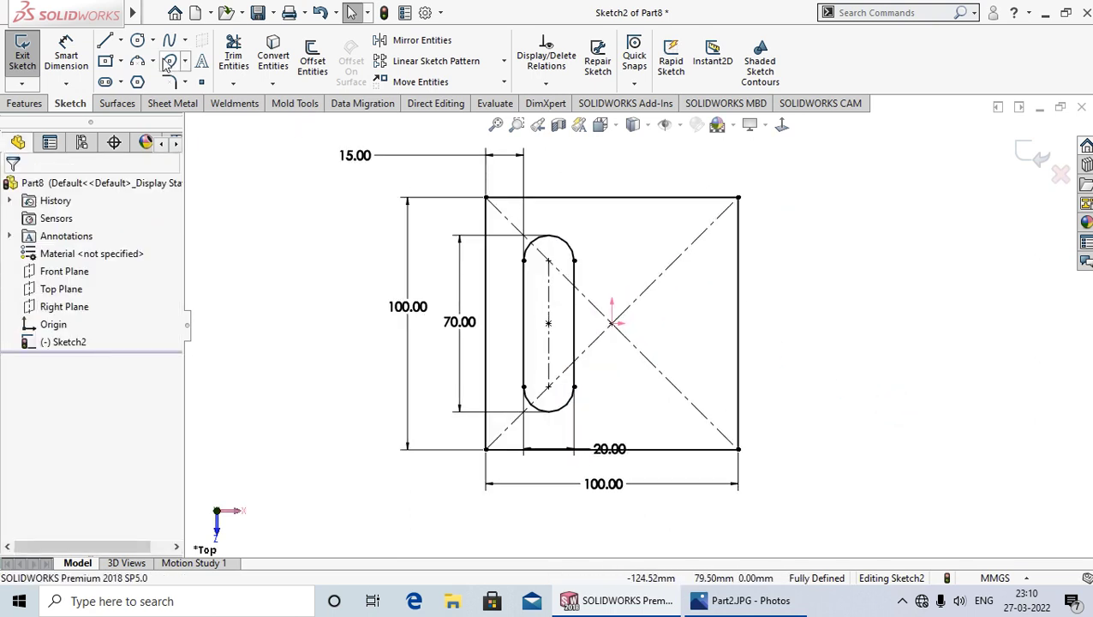
# - Draw a vertical construction centerline up from the plate centre
pyautogui.click(121, 40)
pyautogui.click(137, 80)
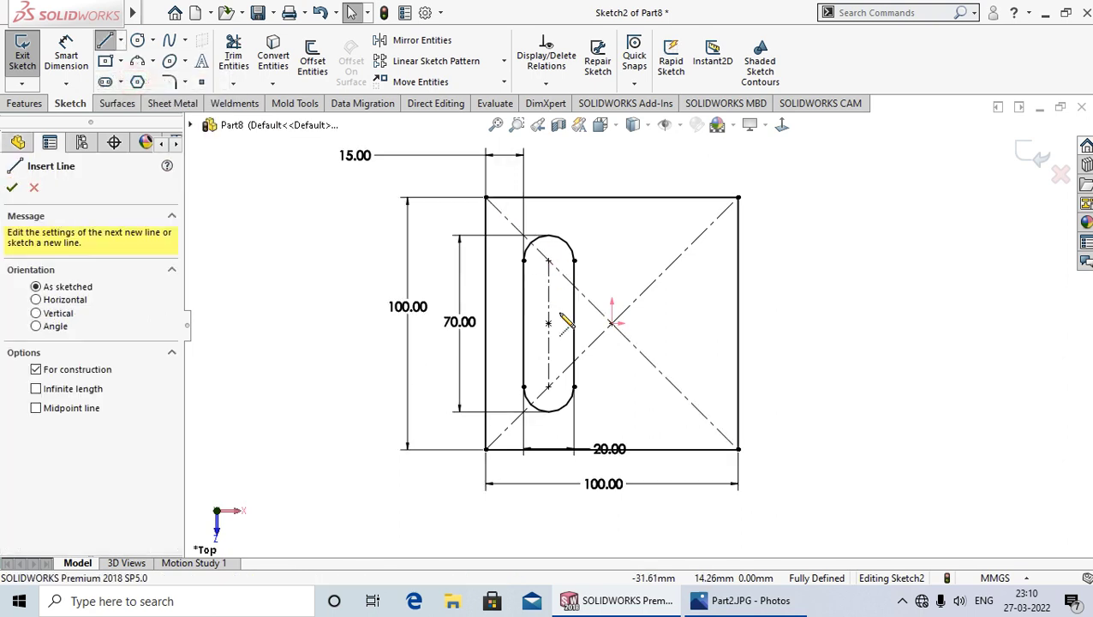
pyautogui.click(611, 323)
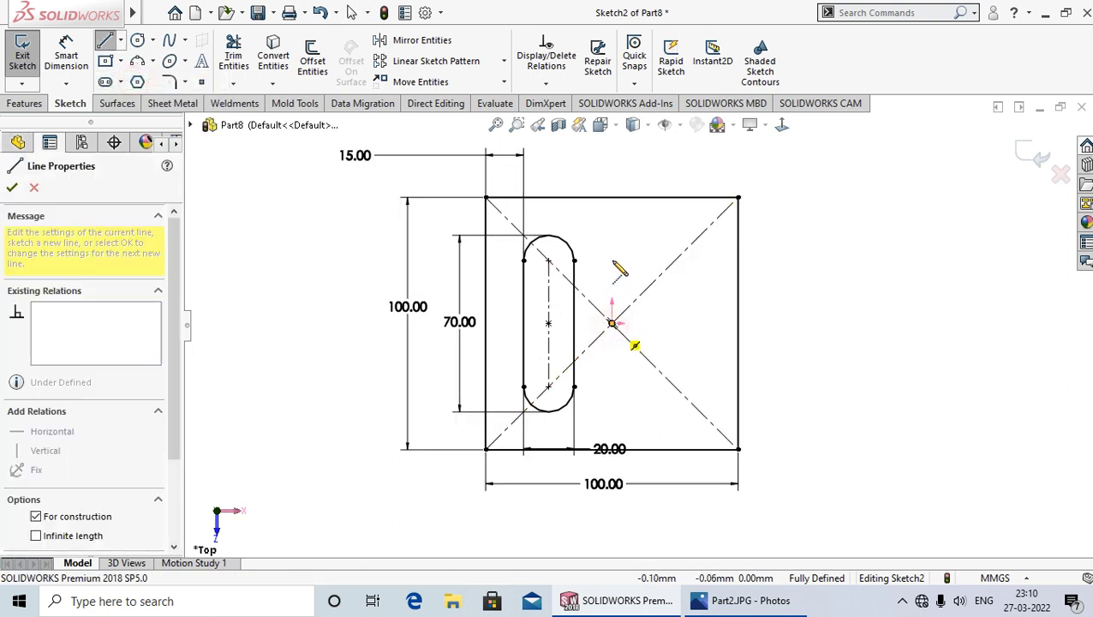
pyautogui.click(612, 219)
pyautogui.rightClick(641, 230)
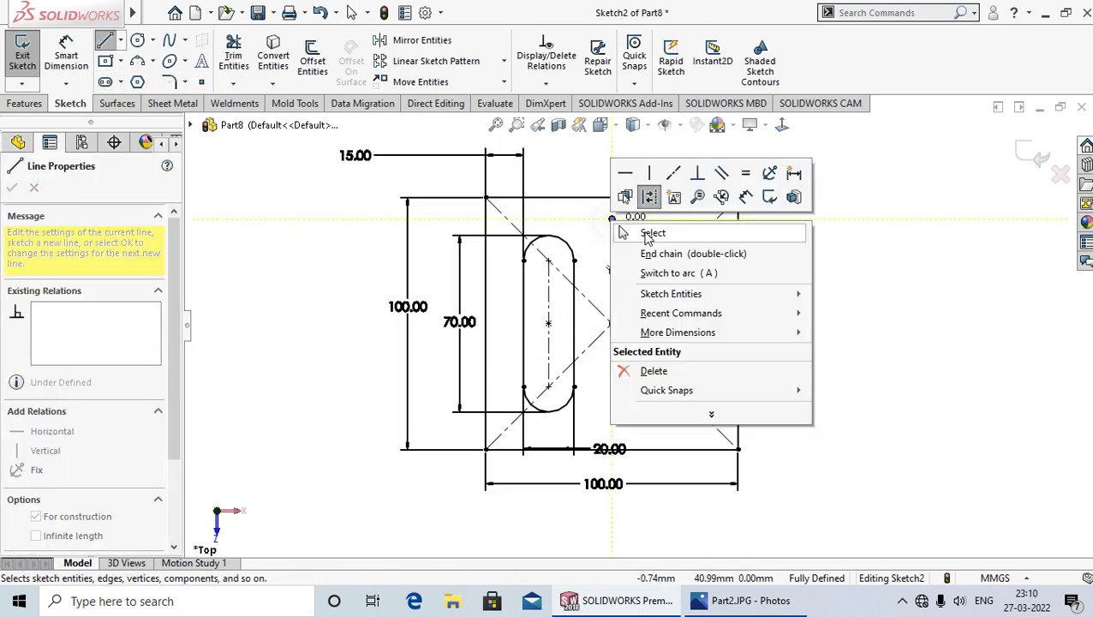
pyautogui.click(644, 231)
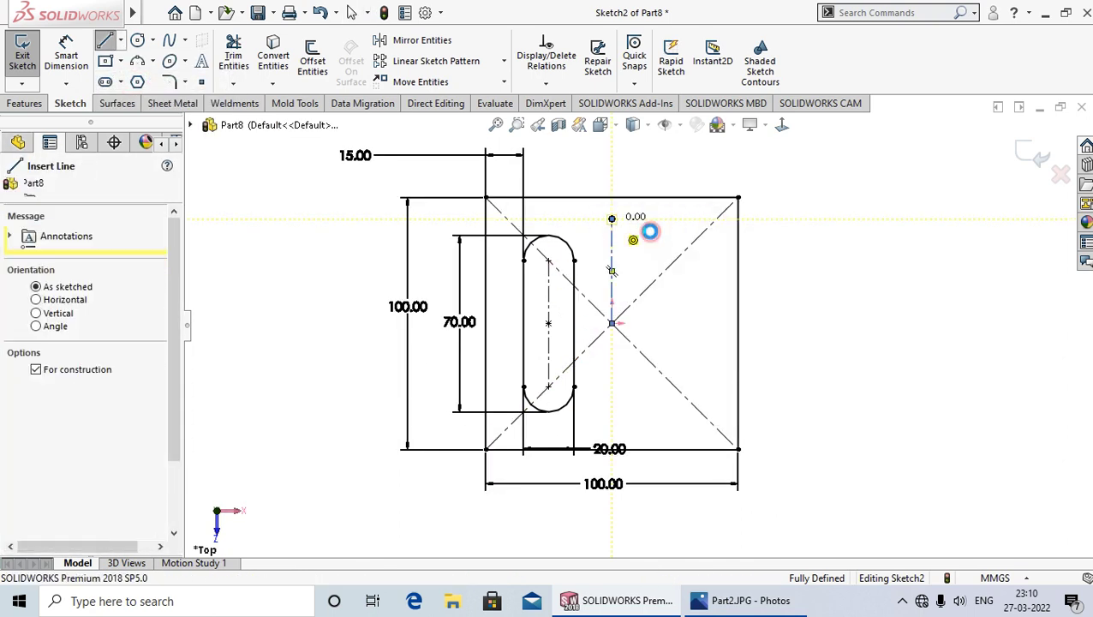
# - Mirror the slot about the vertical centerline to create the right-hand slot
pyautogui.click(431, 43)
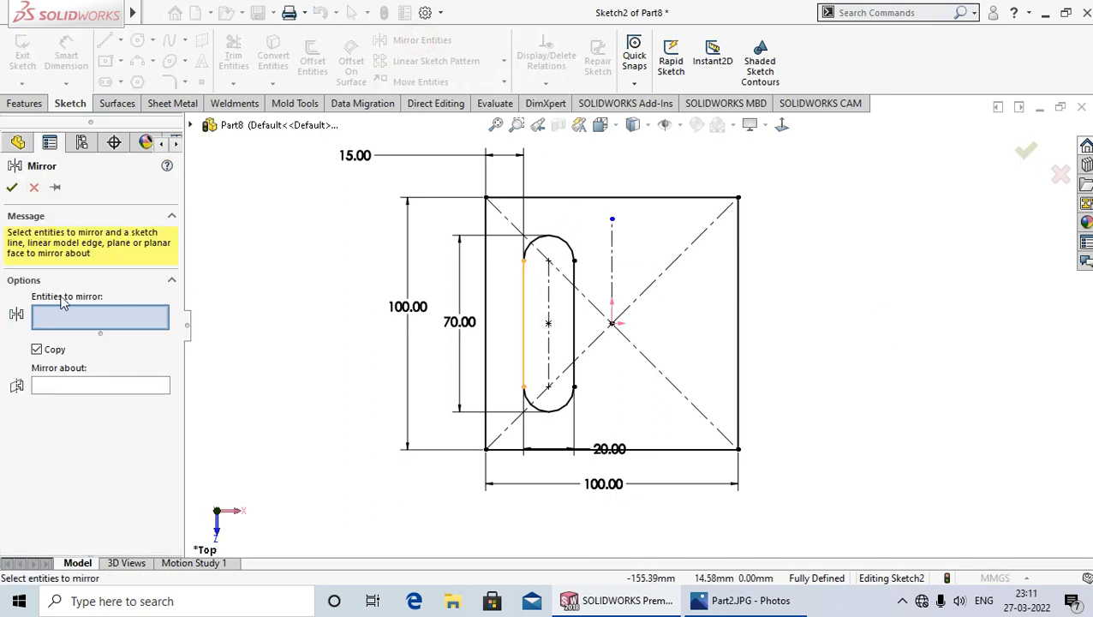
pyautogui.click(524, 294)
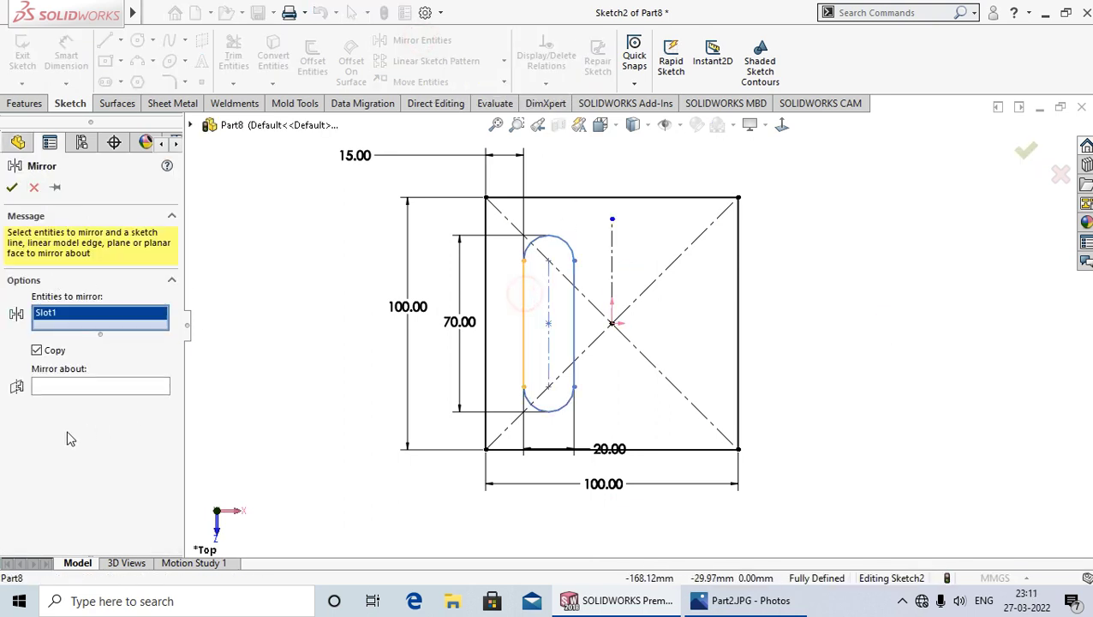
pyautogui.click(75, 387)
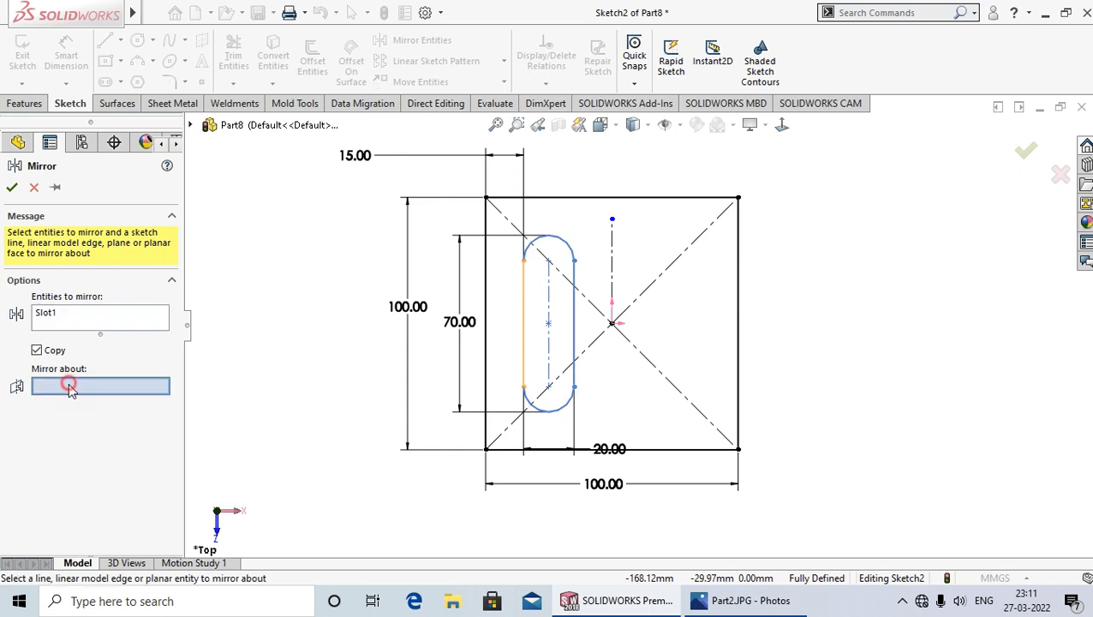
pyautogui.click(613, 266)
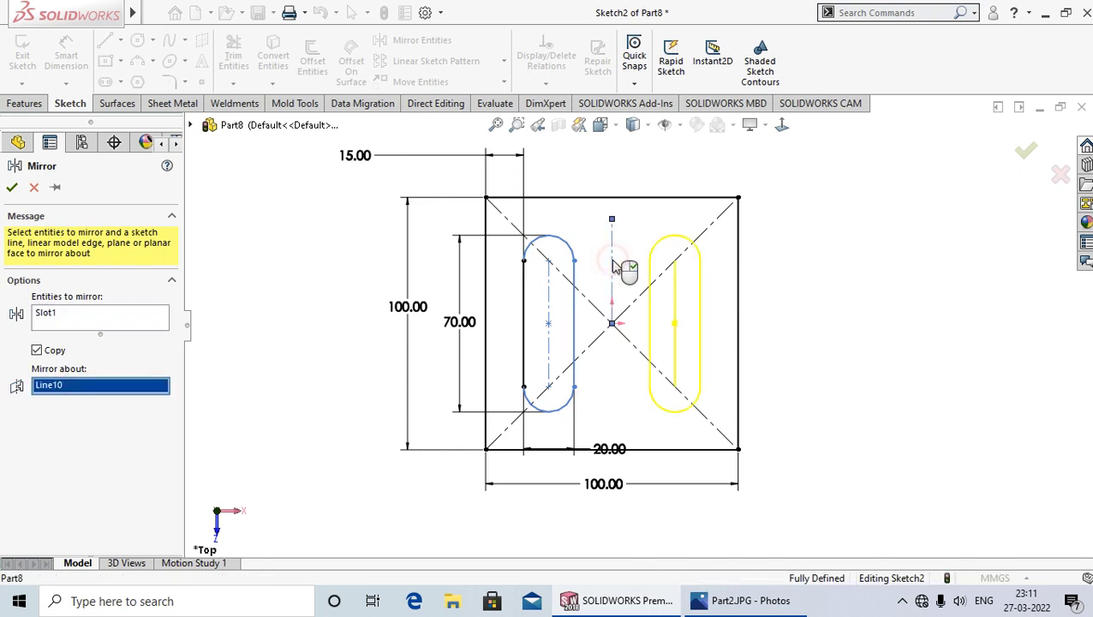
pyautogui.click(12, 187)
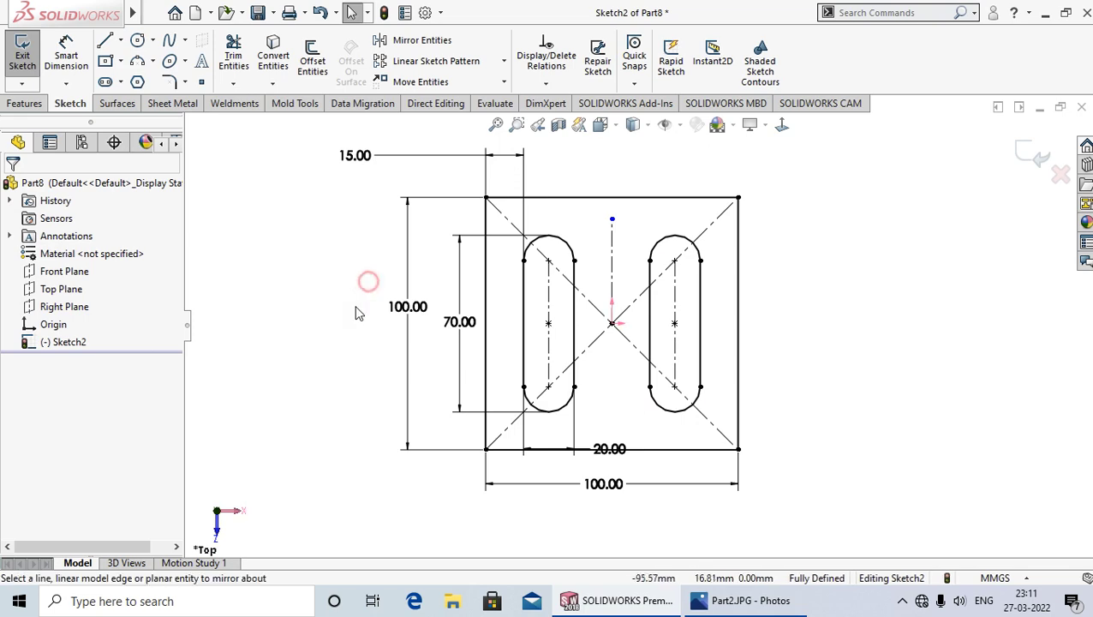
pyautogui.scroll(2, 354, 312)
pyautogui.scroll(-2, 600, 343)
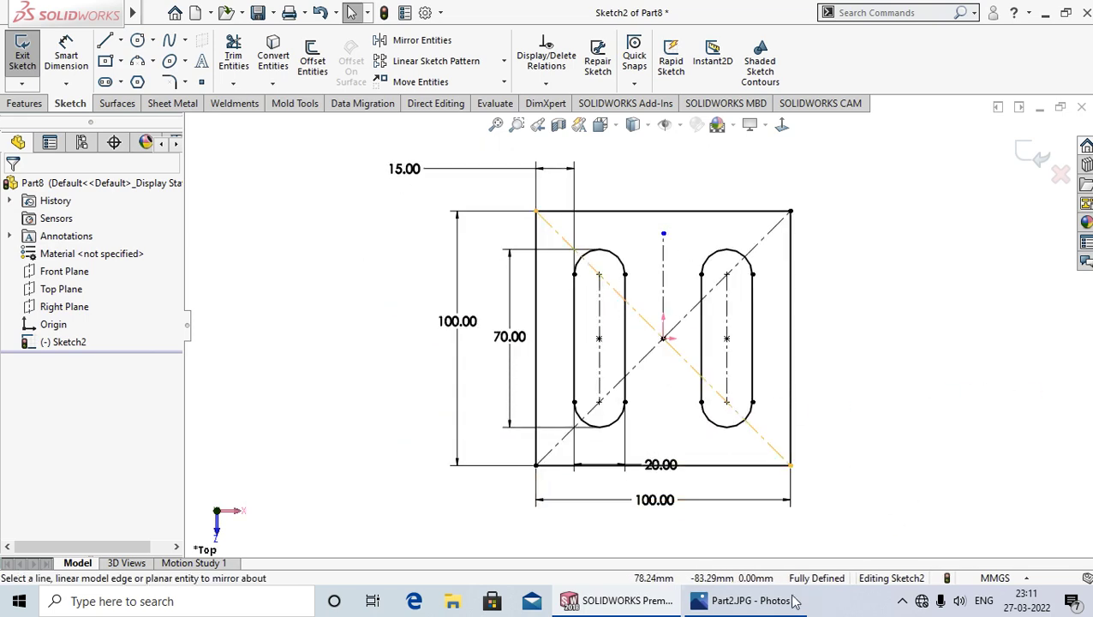
pyautogui.click(767, 601)
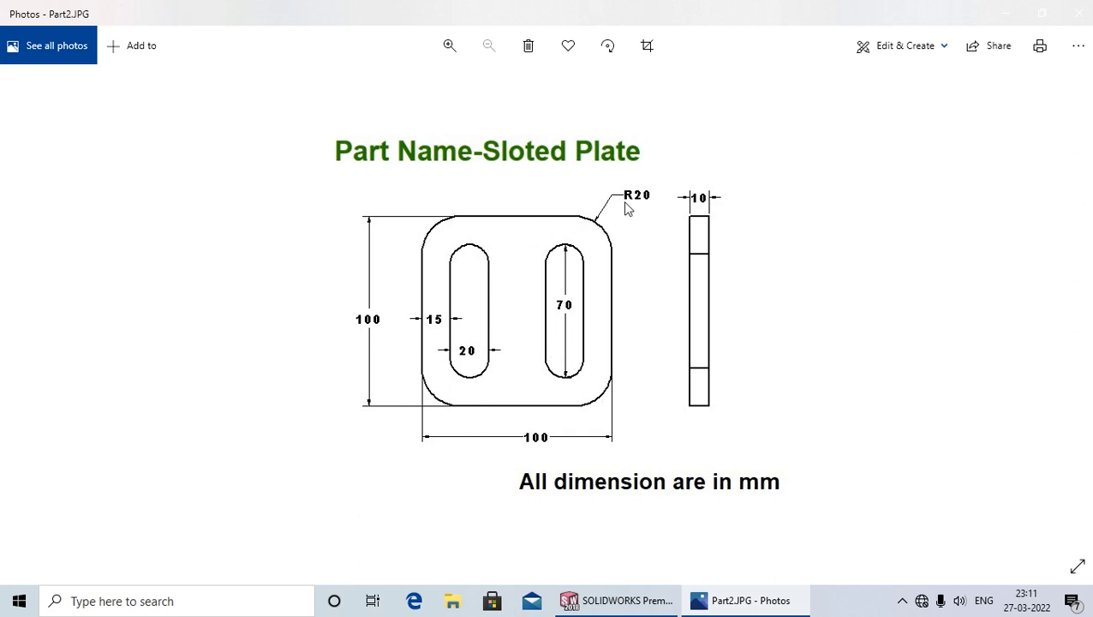
pyautogui.click(739, 601)
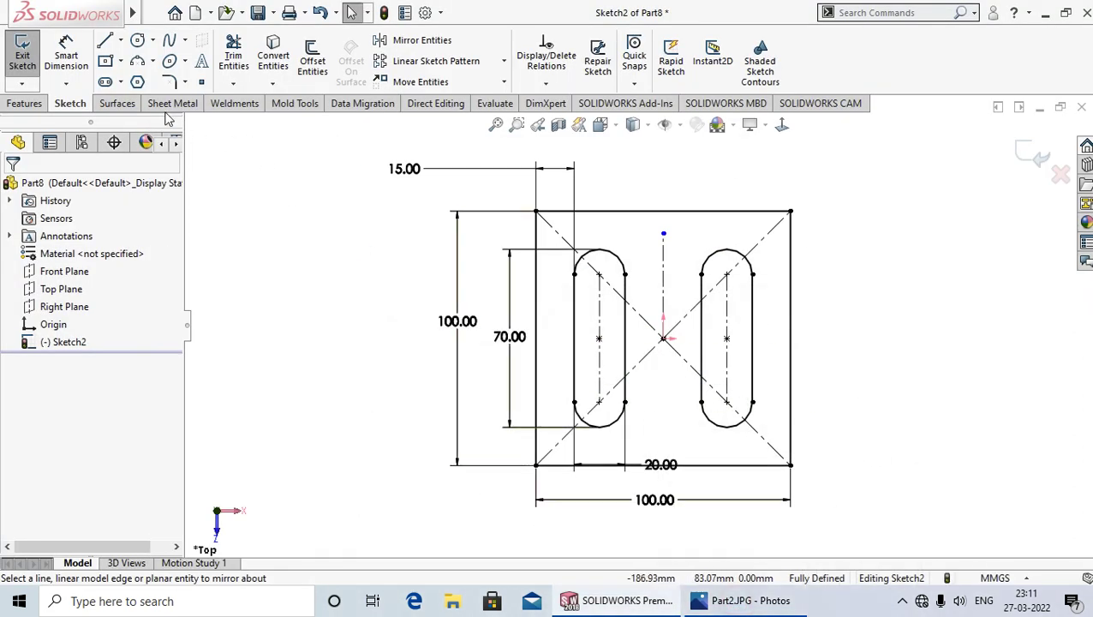
# - Fillet the four square corners at R20 and move the 15.00 dimension above the plate
pyautogui.click(173, 81)
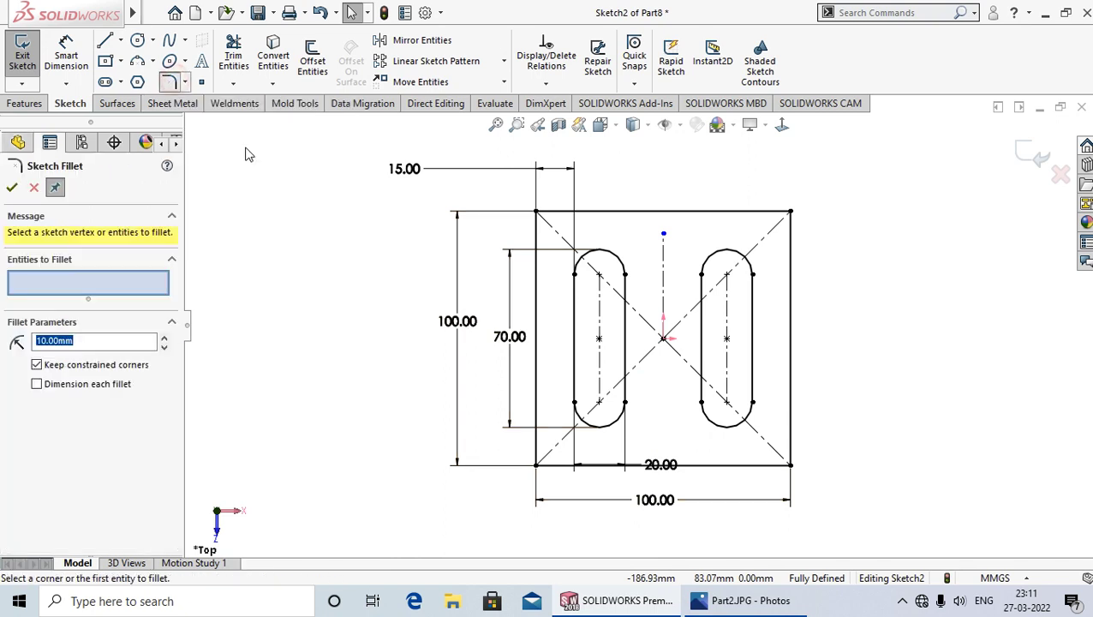
pyautogui.scroll(-3, 668, 275)
pyautogui.scroll(2, 651, 308)
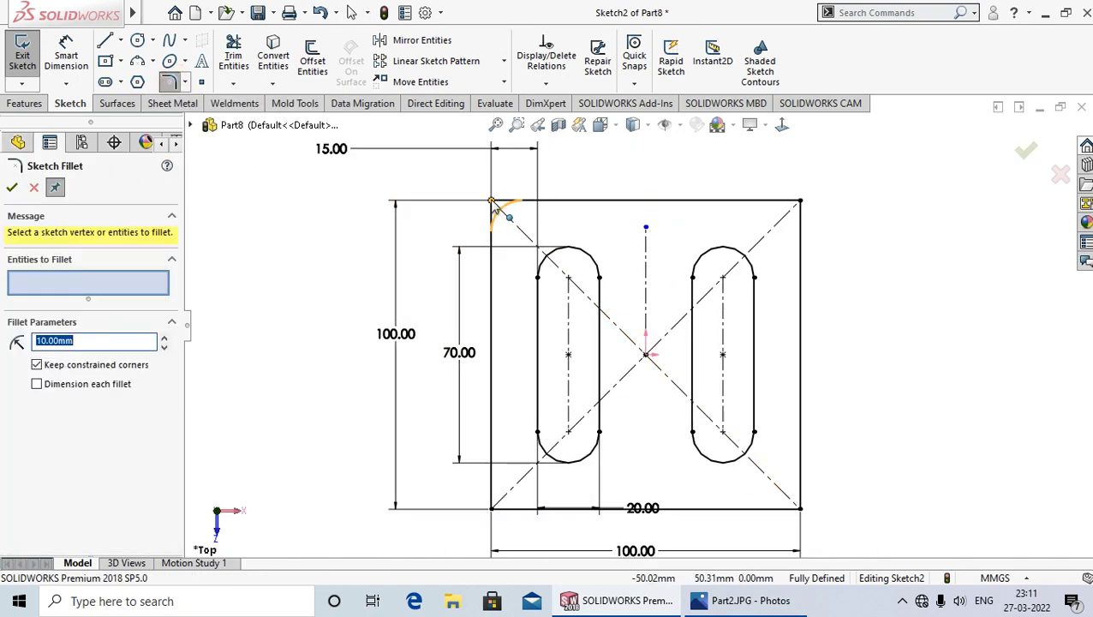
pyautogui.click(493, 203)
pyautogui.click(799, 203)
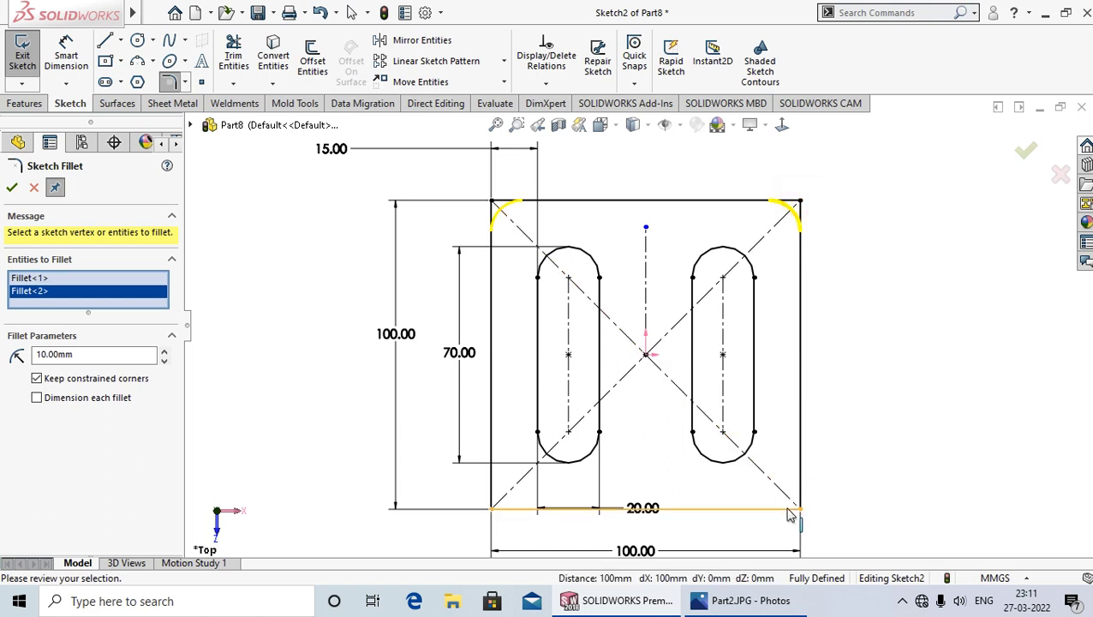
pyautogui.click(799, 507)
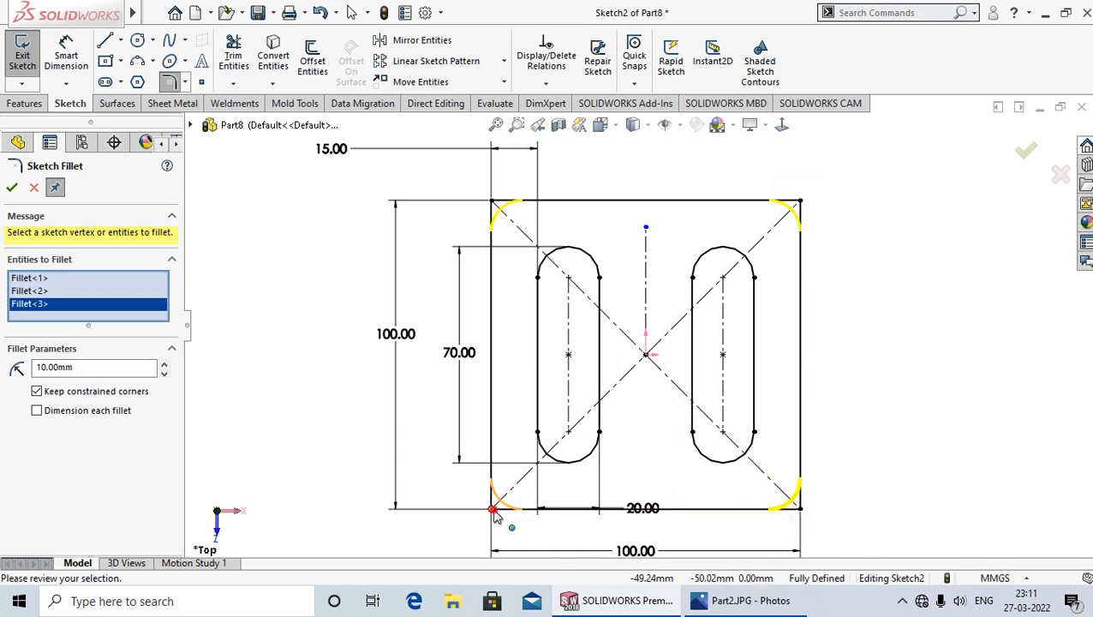
pyautogui.click(491, 510)
pyautogui.click(164, 376)
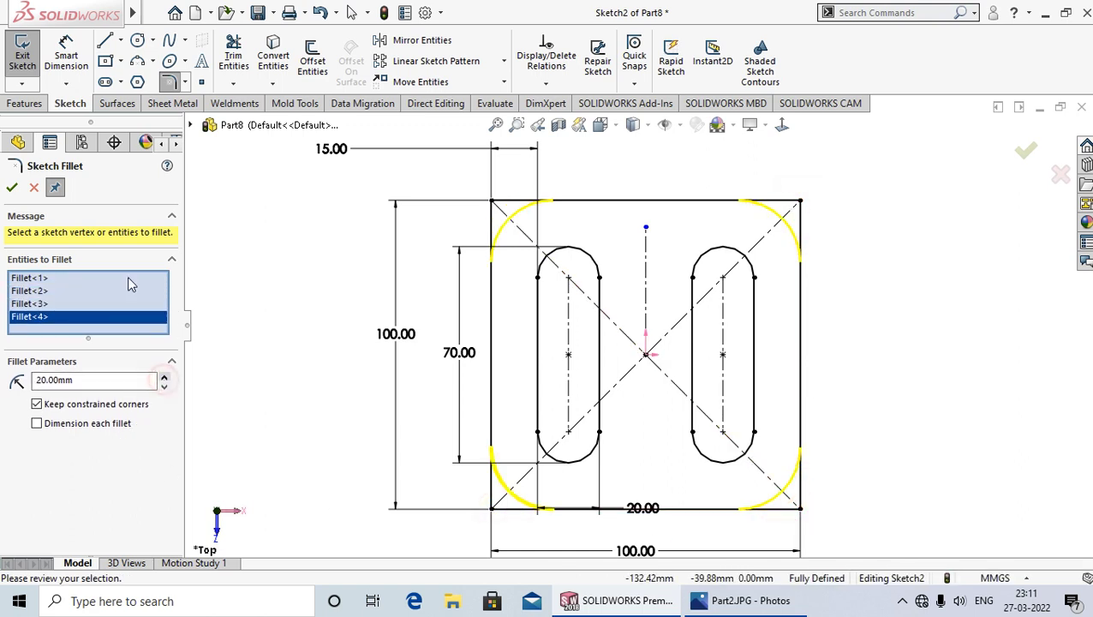
pyautogui.click(12, 192)
pyautogui.click(12, 192)
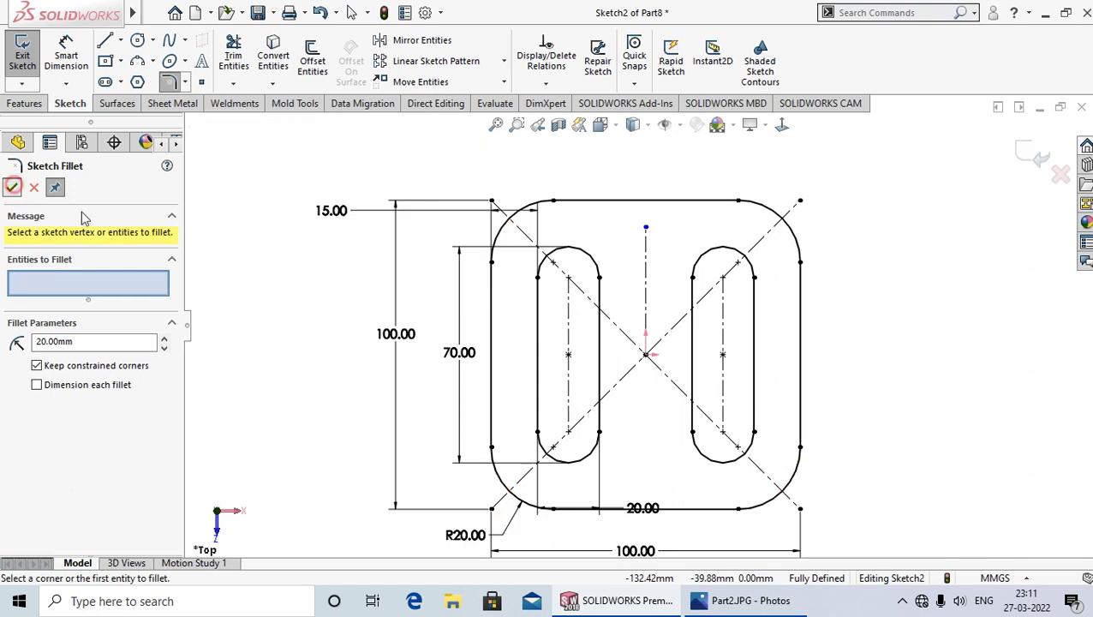
pyautogui.moveTo(348, 219); pyautogui.dragTo(413, 170)
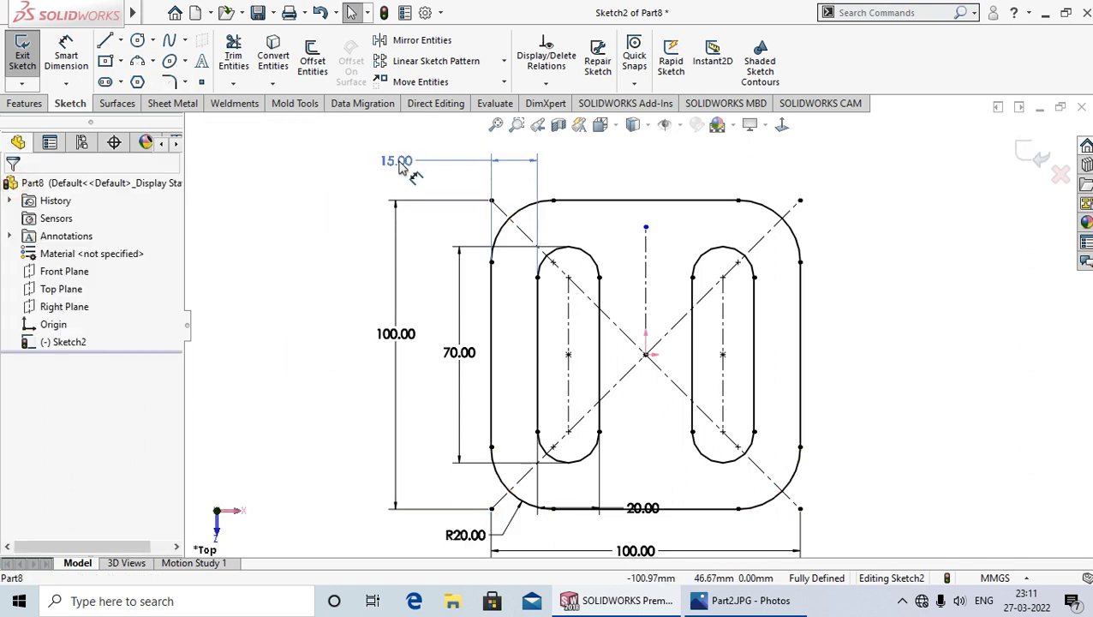
pyautogui.click(313, 304)
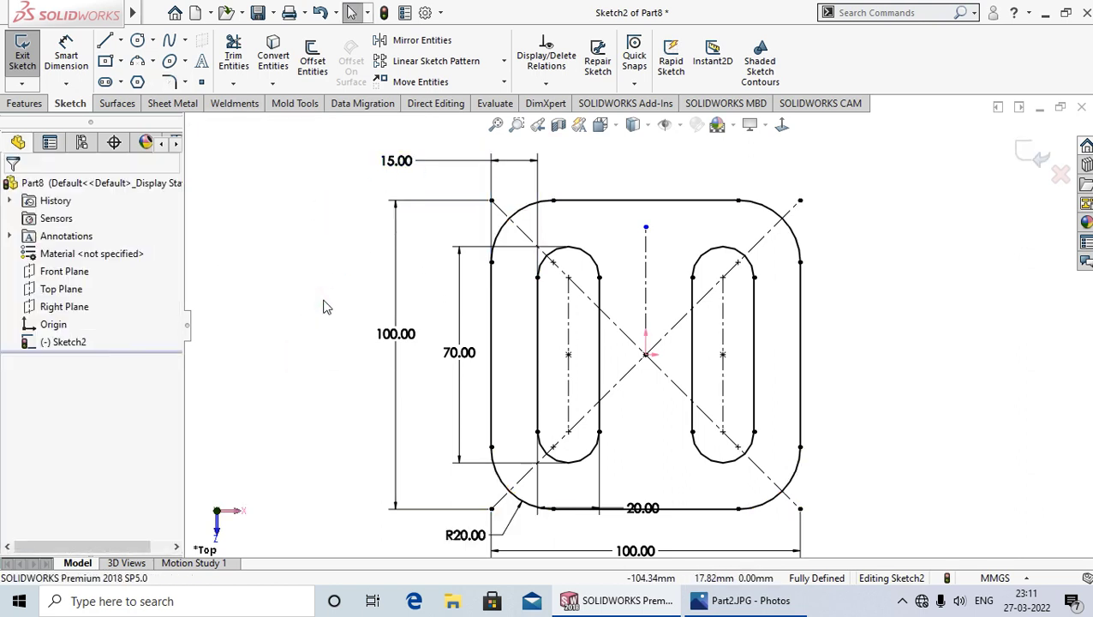
# - Extrude Sketch2 10 mm Blind with Extruded Boss/Base into the solid plate
pyautogui.click(26, 104)
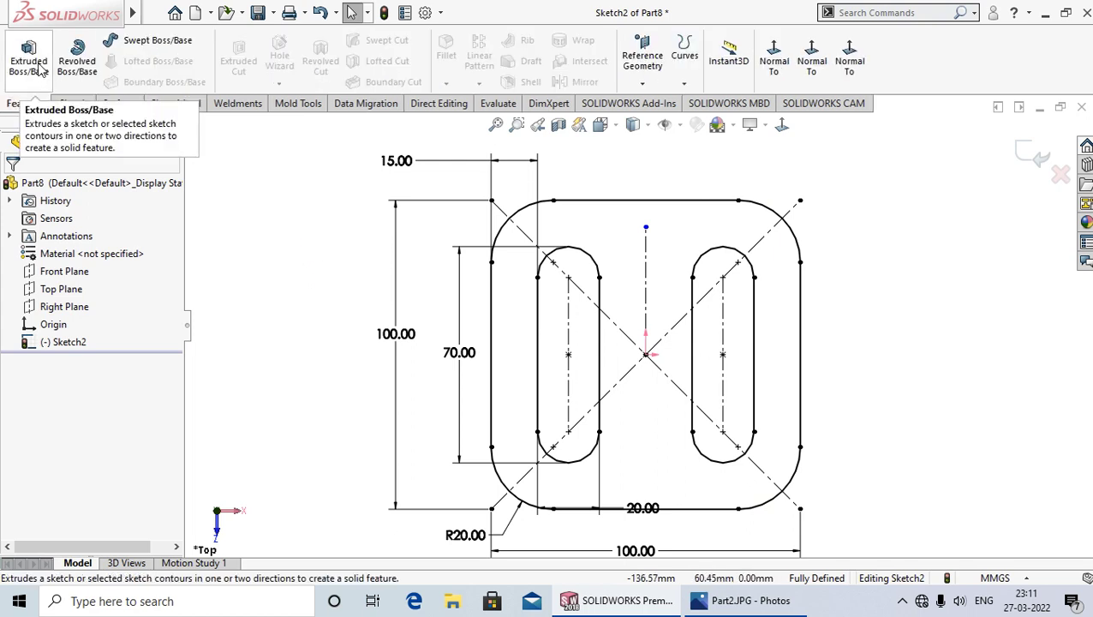
pyautogui.click(36, 68)
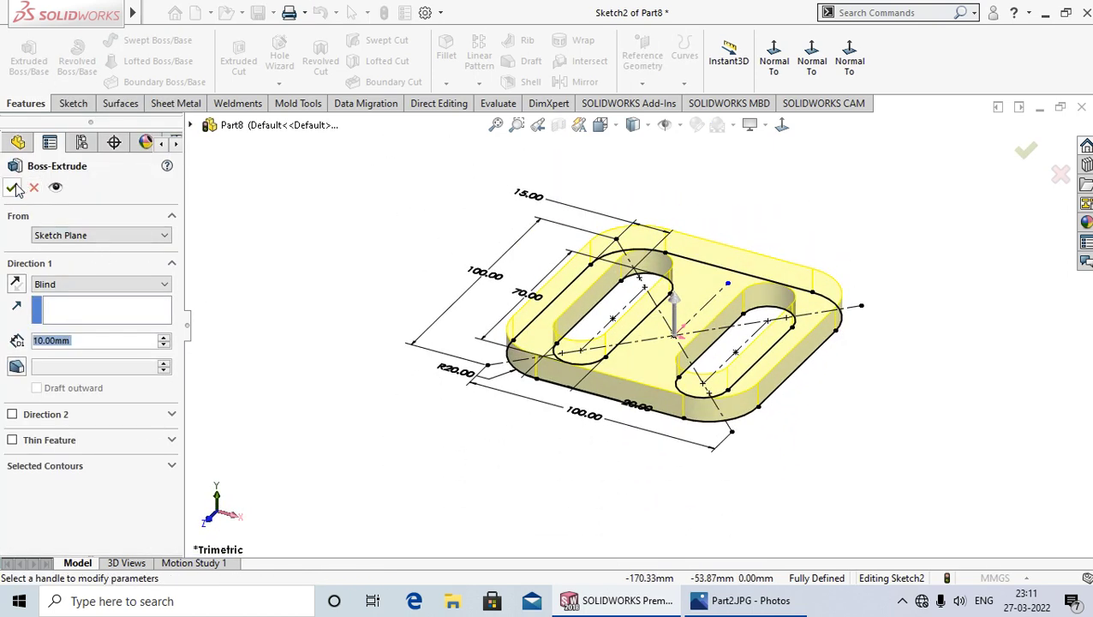
pyautogui.click(12, 187)
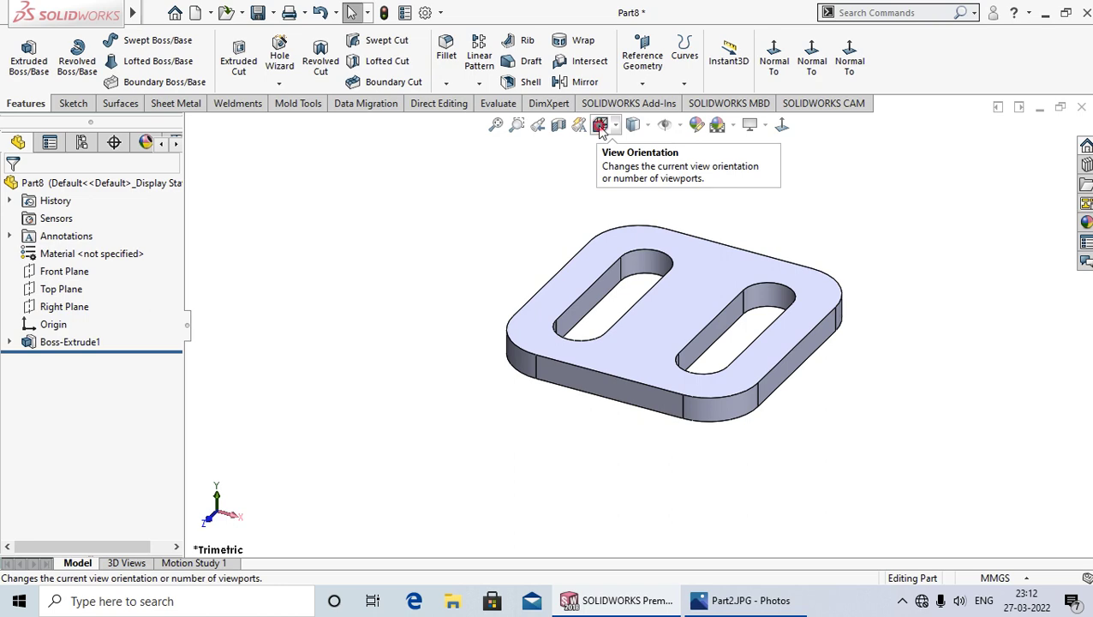
# - View the plate in turn from the Front, Back, Top, Bottom, Left and Right orientations
pyautogui.click(601, 126)
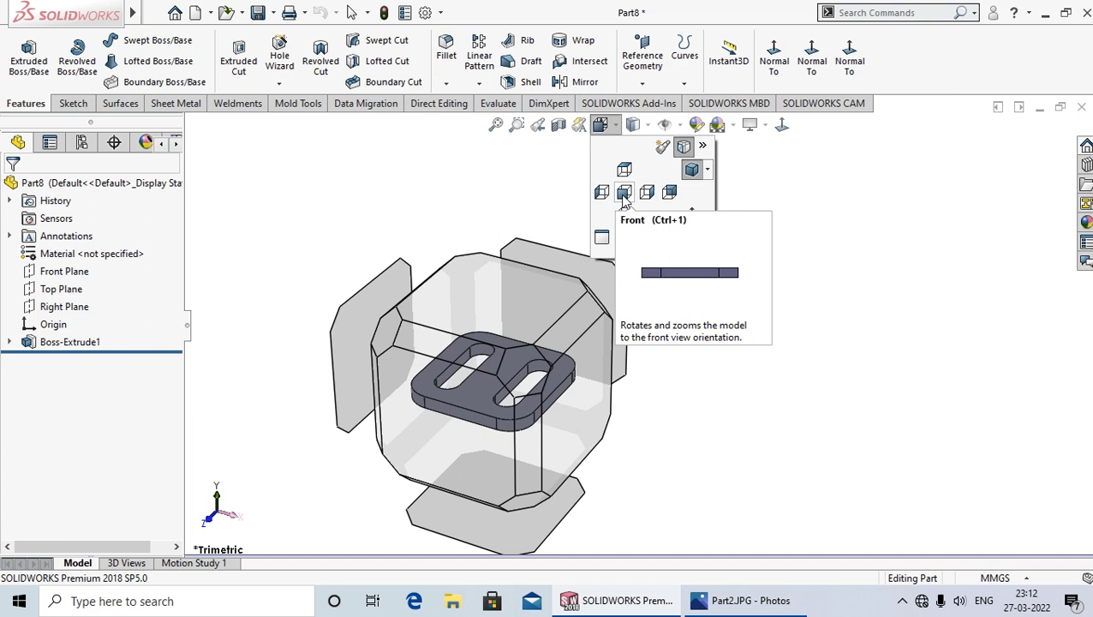
pyautogui.click(624, 195)
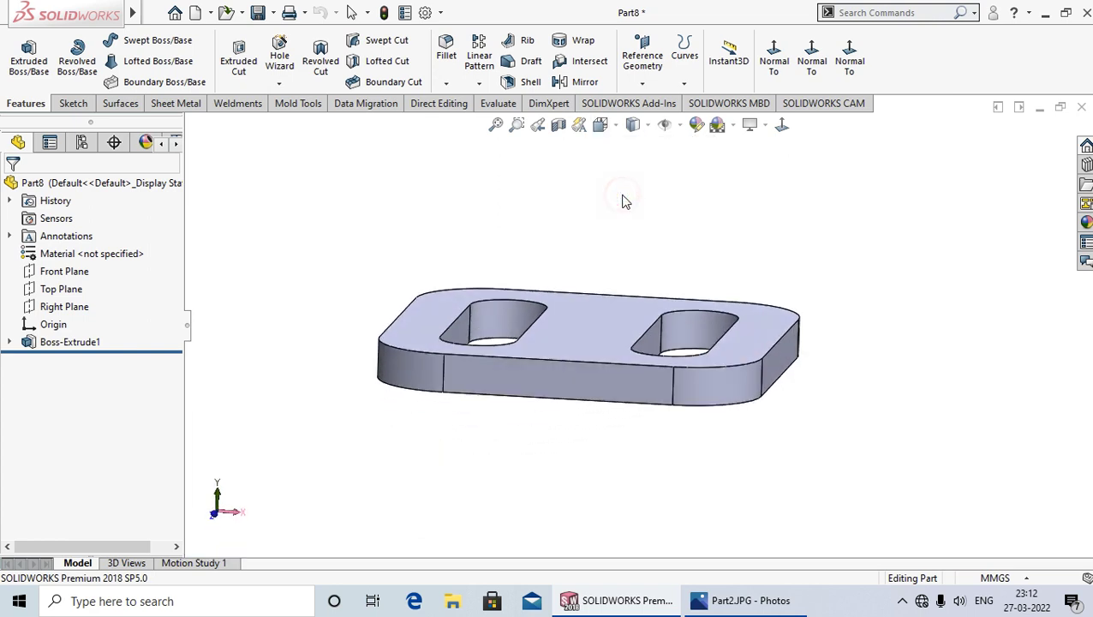
pyautogui.click(600, 125)
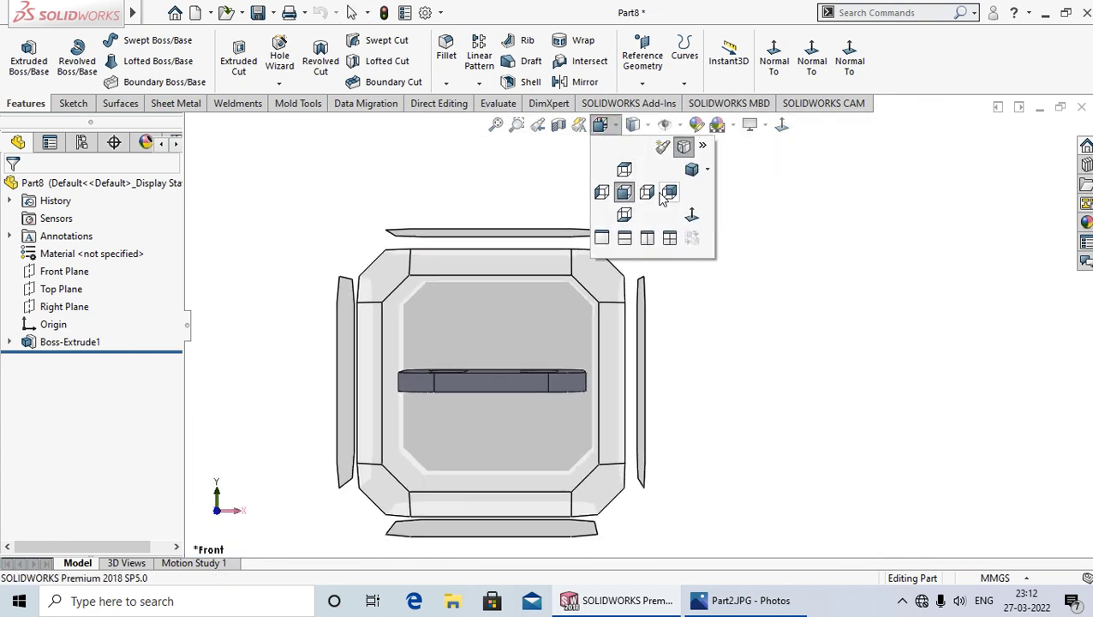
pyautogui.click(670, 194)
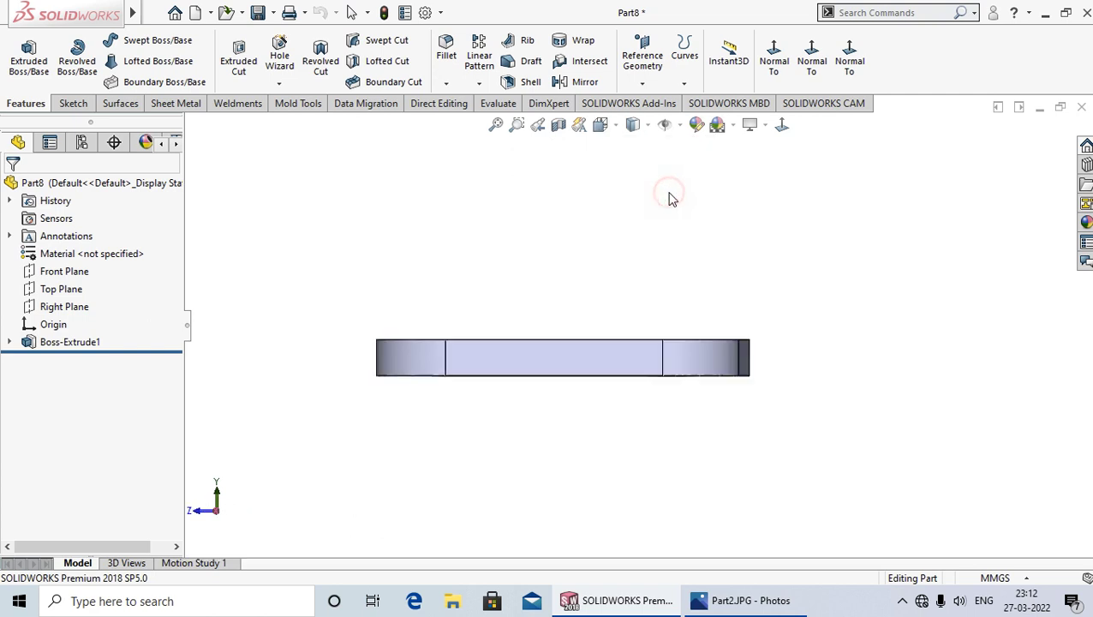
pyautogui.click(600, 125)
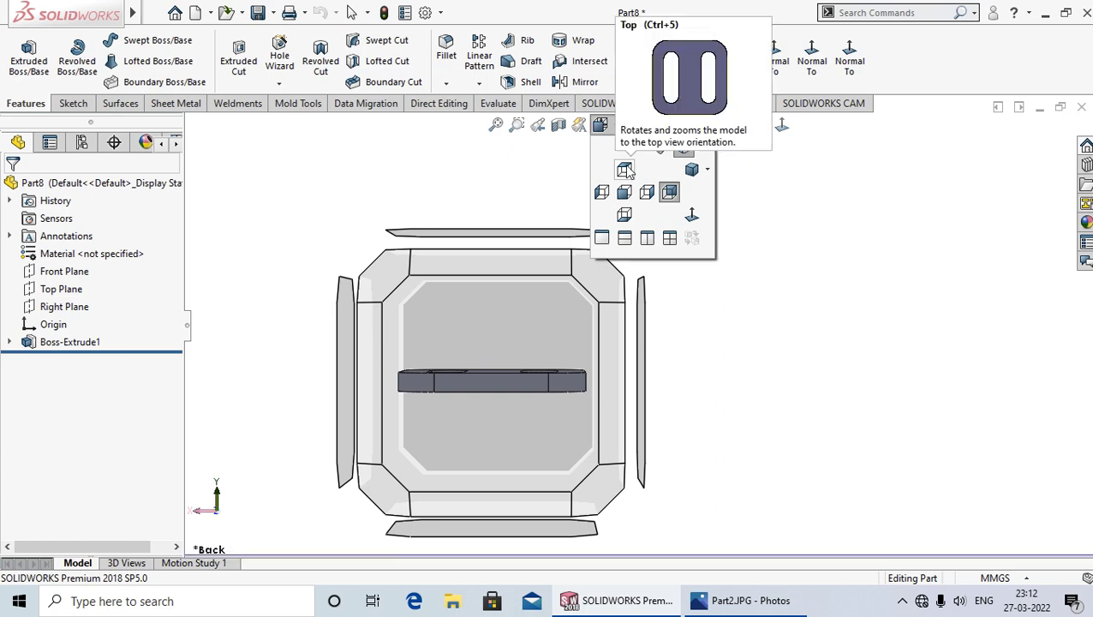
pyautogui.click(627, 170)
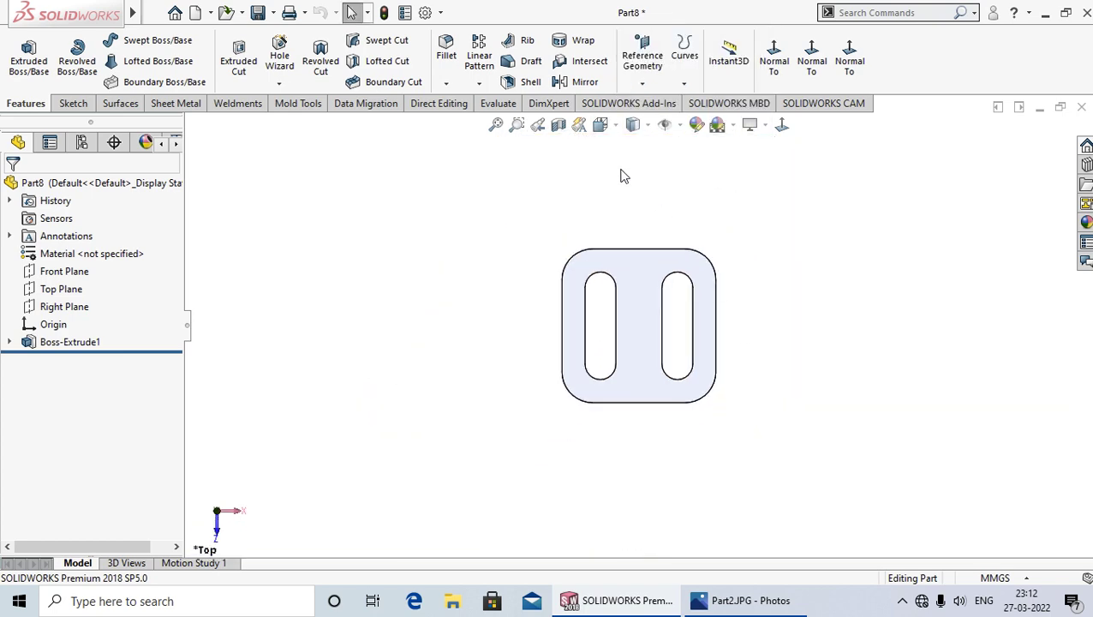
pyautogui.click(600, 125)
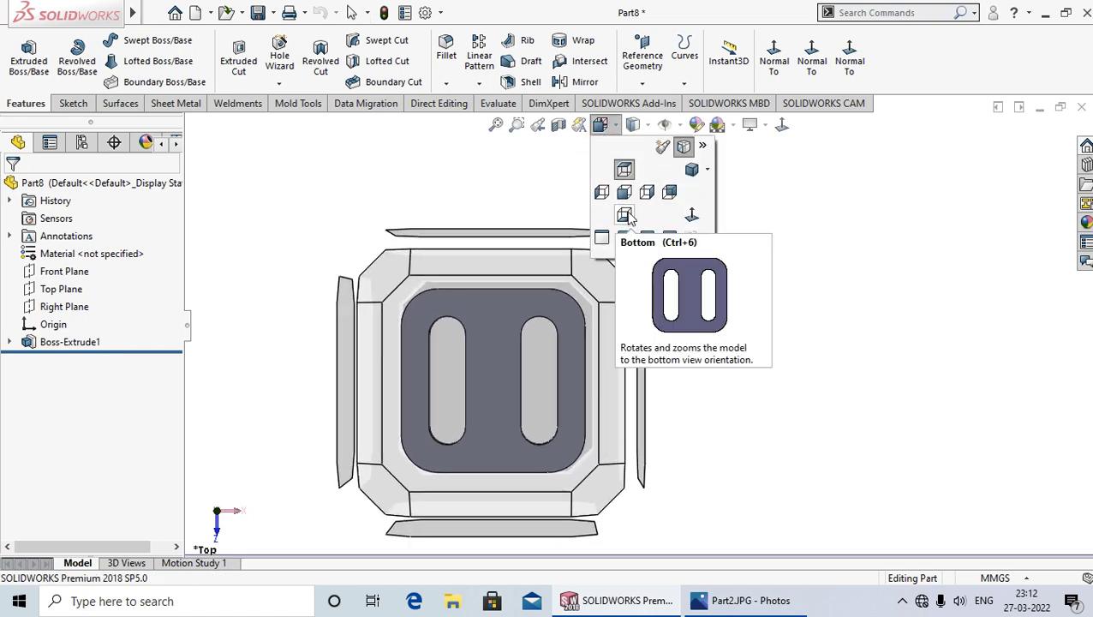
pyautogui.click(625, 215)
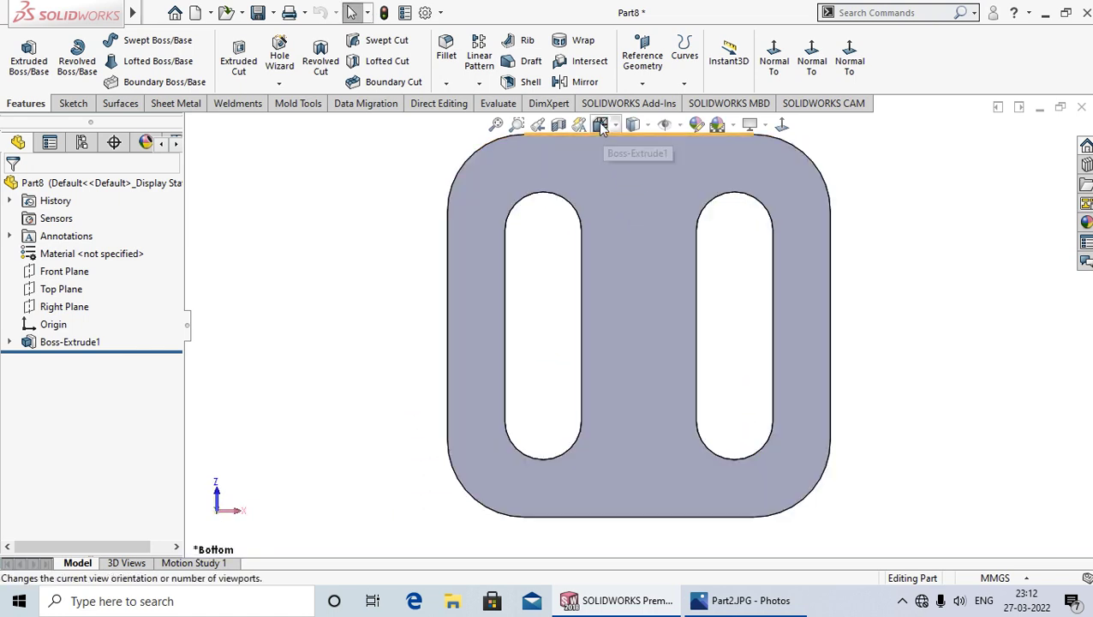
pyautogui.click(601, 125)
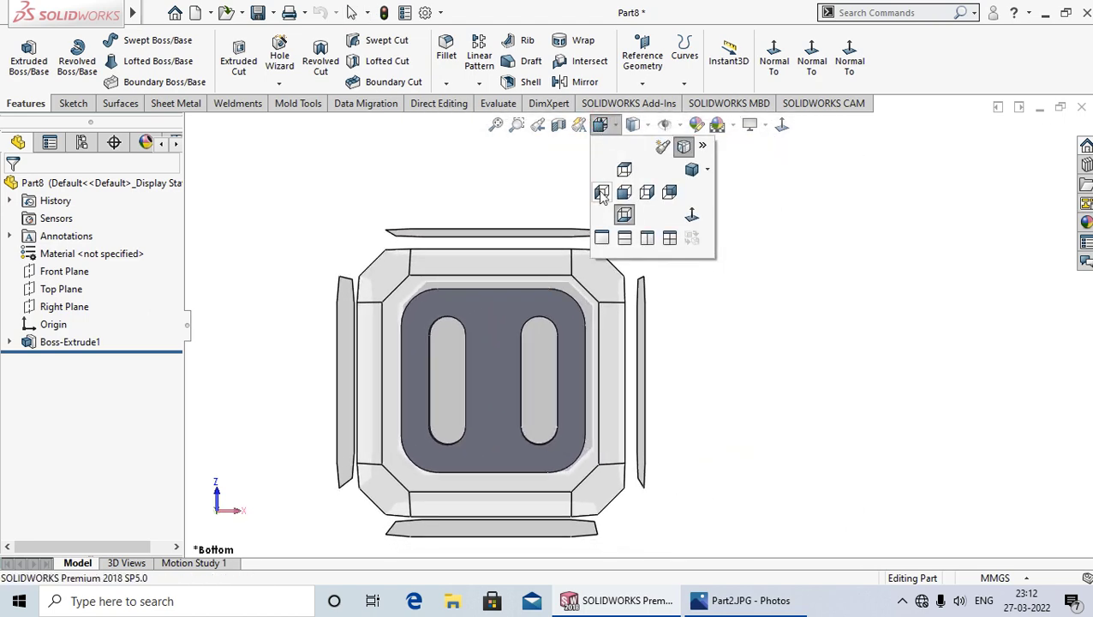
pyautogui.click(601, 194)
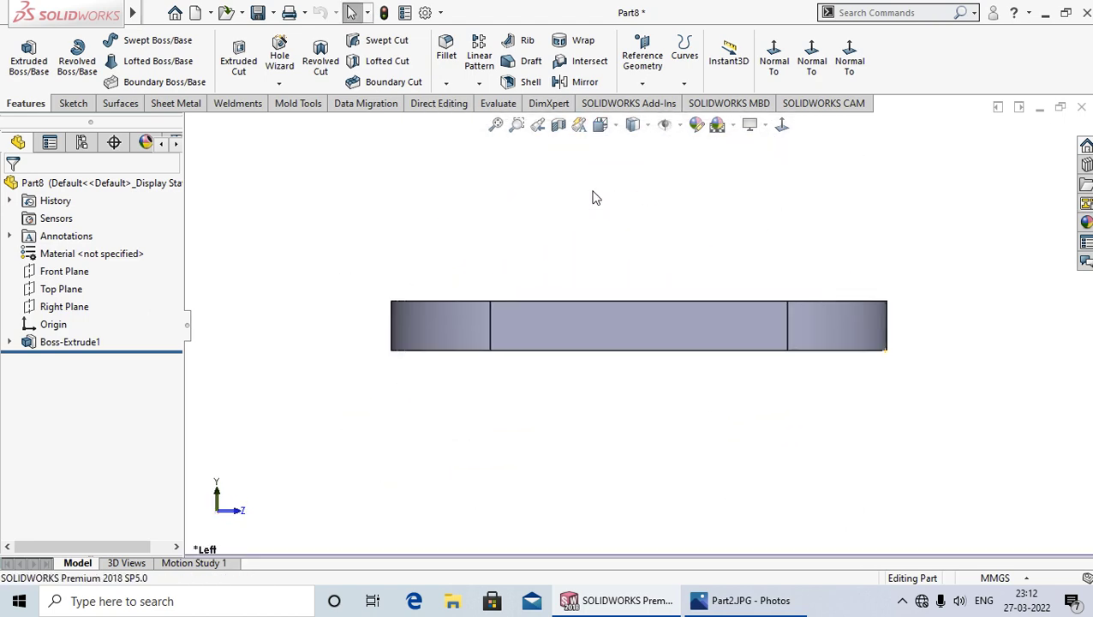
pyautogui.click(601, 126)
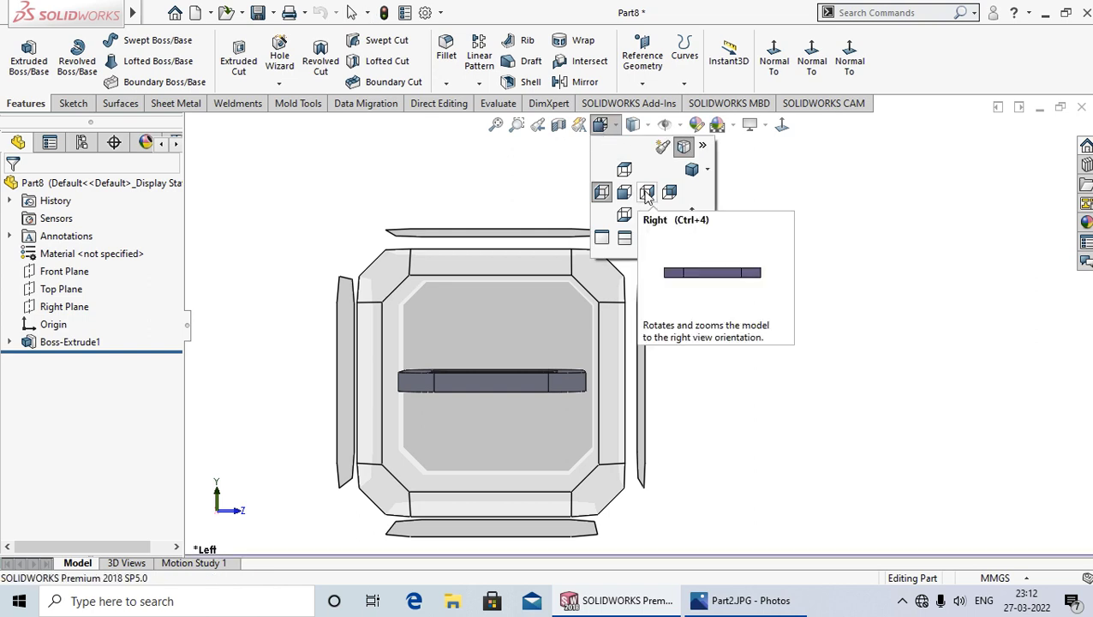
pyautogui.click(647, 193)
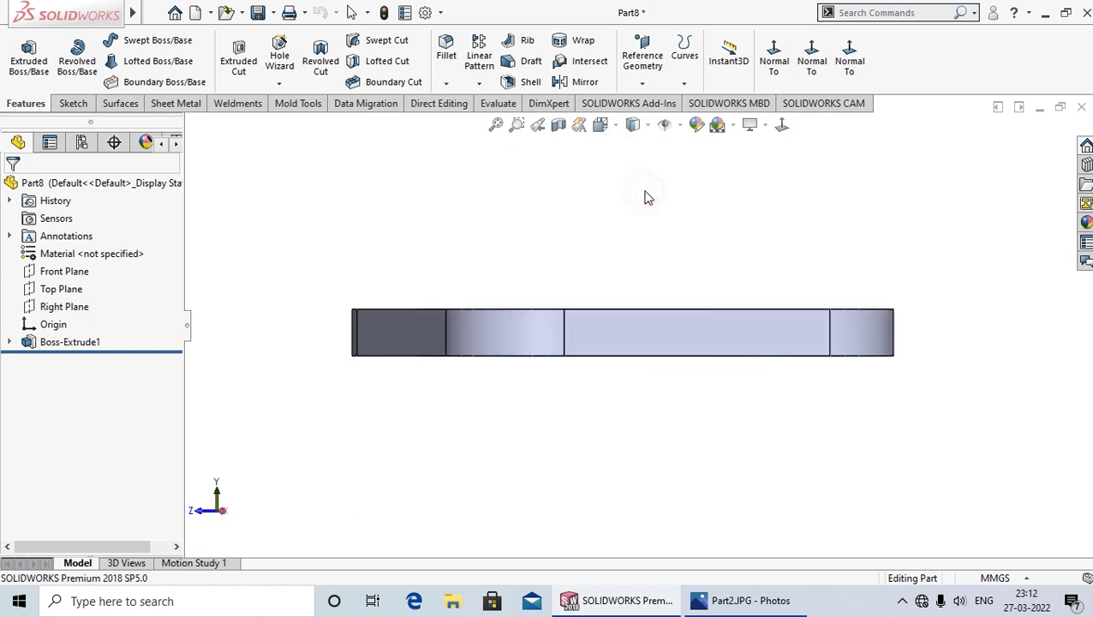
# - Switch the plate to Isometric, Dimetric, then Trimetric views, and finish with Normal To
pyautogui.click(601, 125)
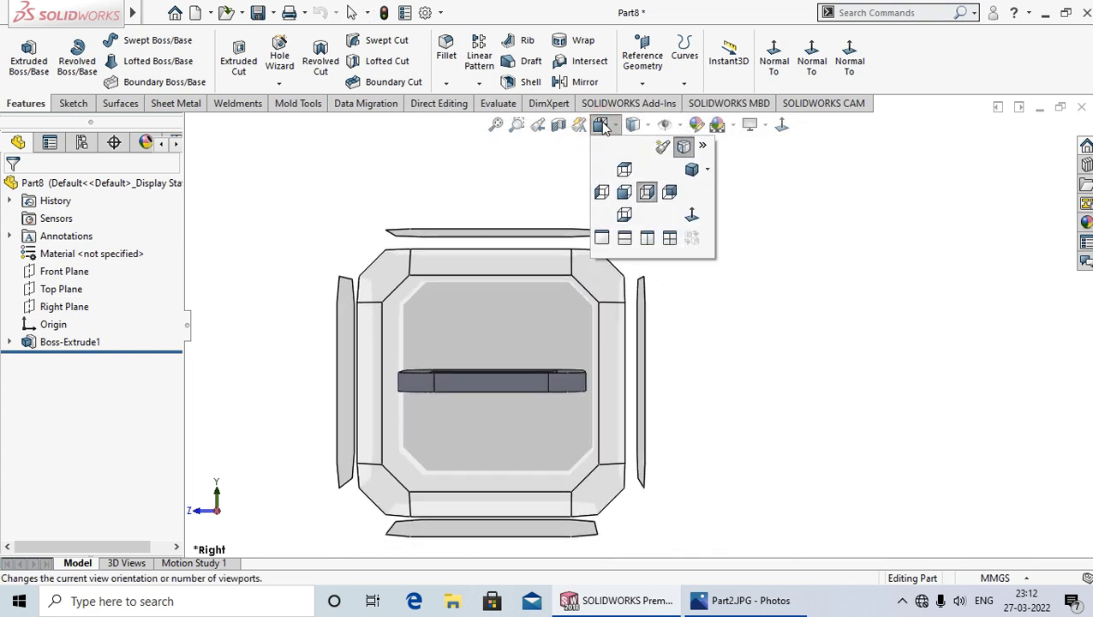
pyautogui.click(707, 170)
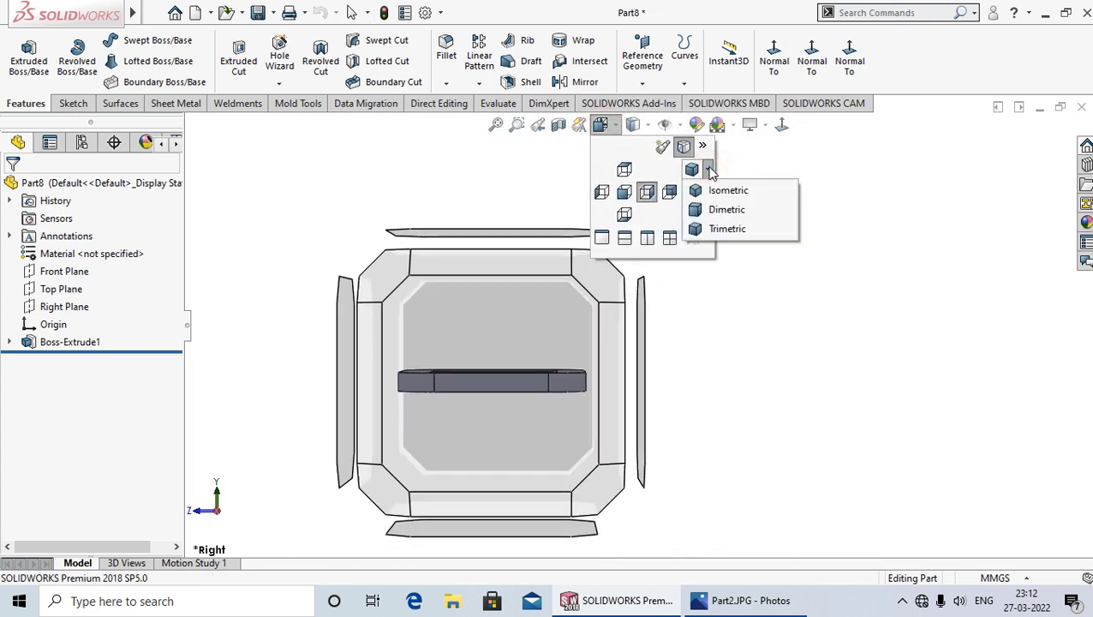
pyautogui.click(728, 193)
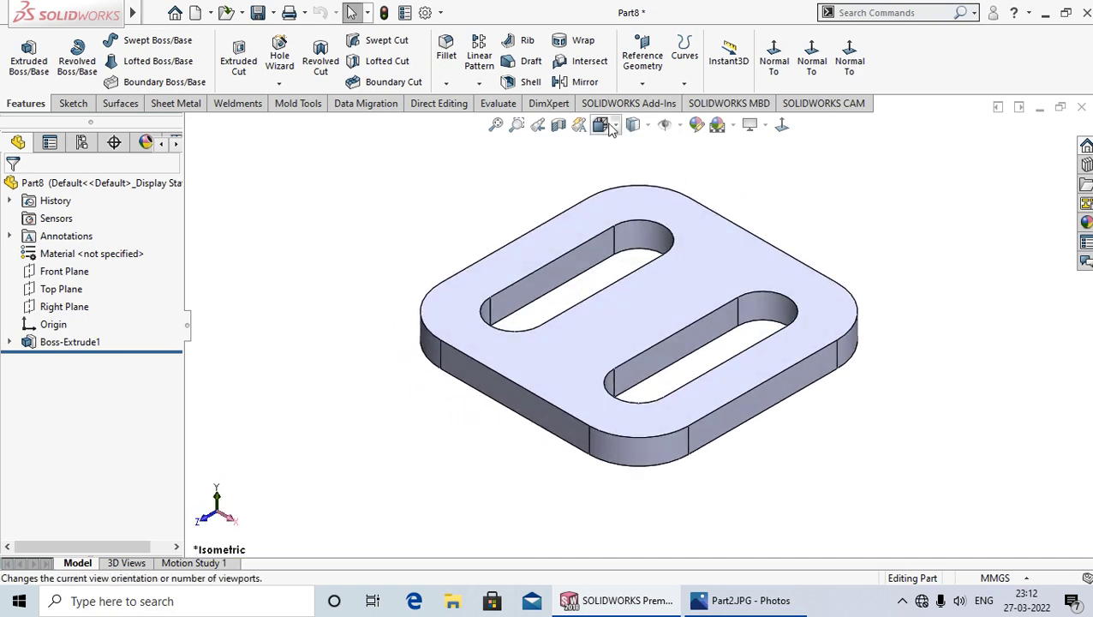
pyautogui.click(609, 124)
pyautogui.click(709, 171)
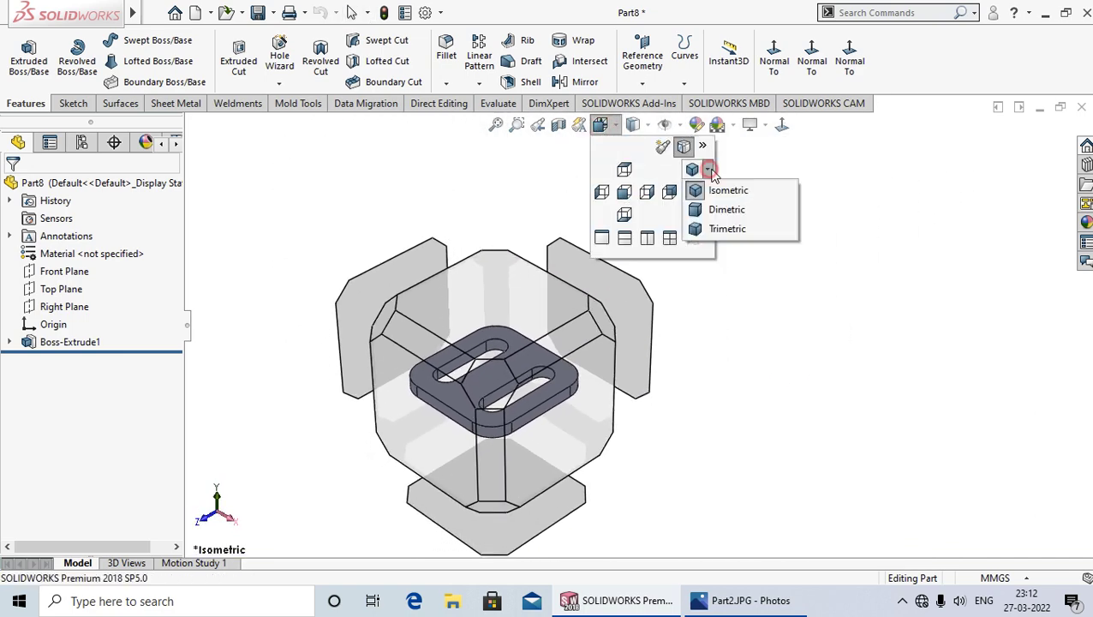
pyautogui.click(724, 210)
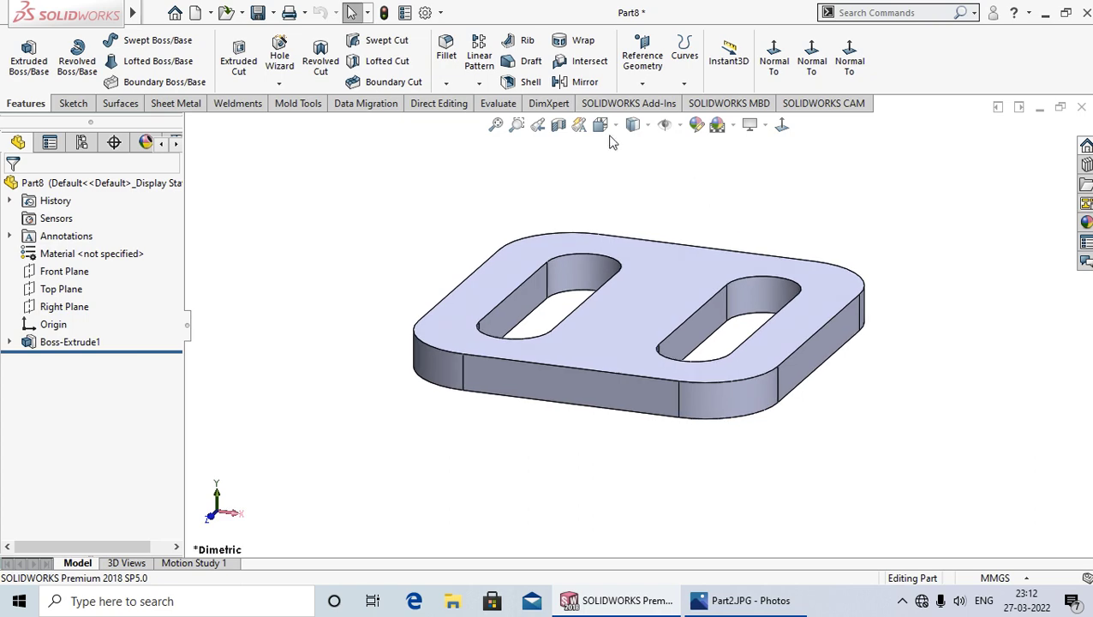
pyautogui.click(600, 125)
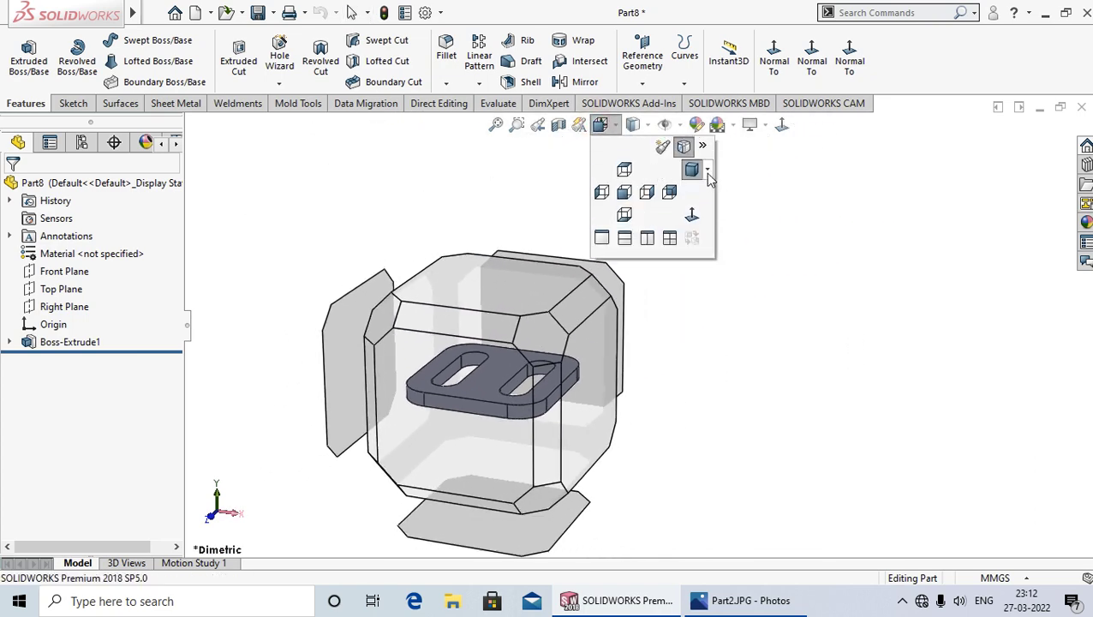
pyautogui.click(709, 171)
pyautogui.click(731, 231)
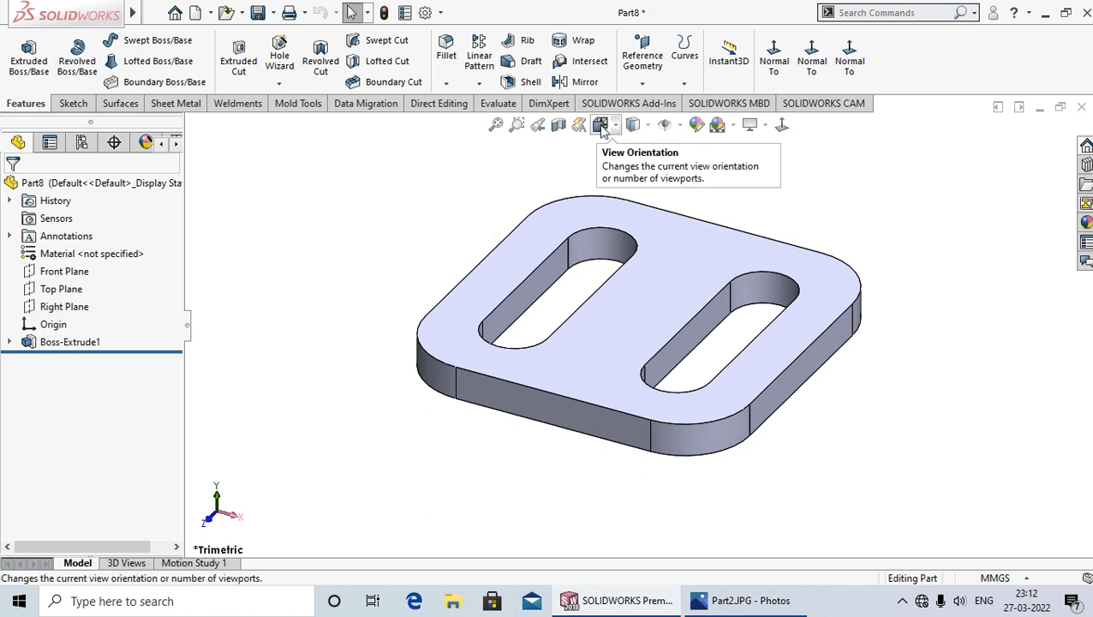
pyautogui.click(600, 126)
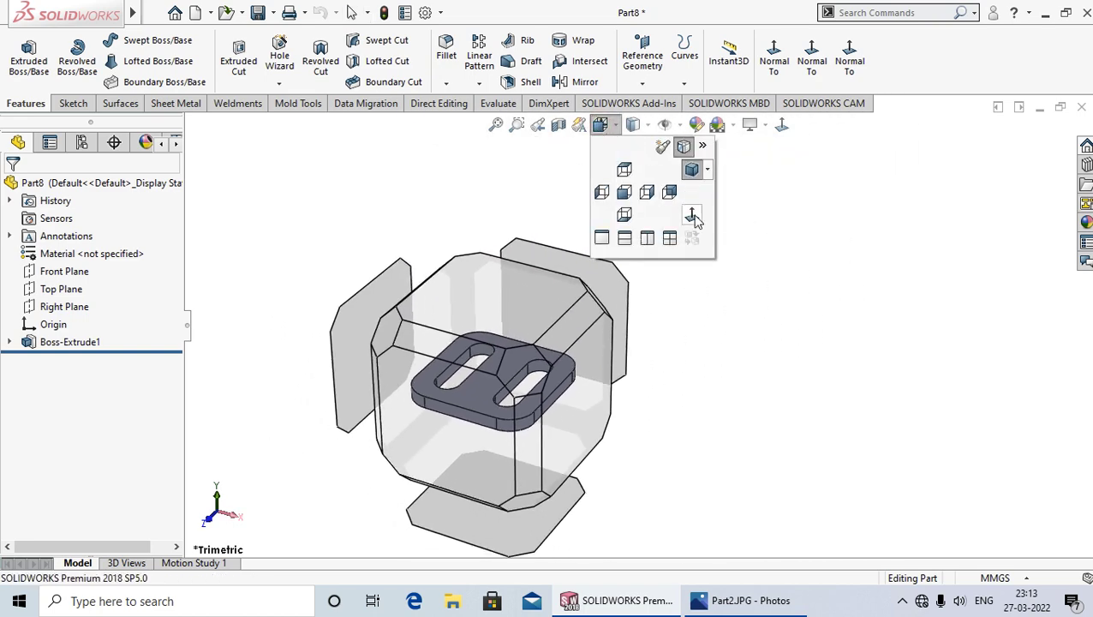
pyautogui.click(692, 217)
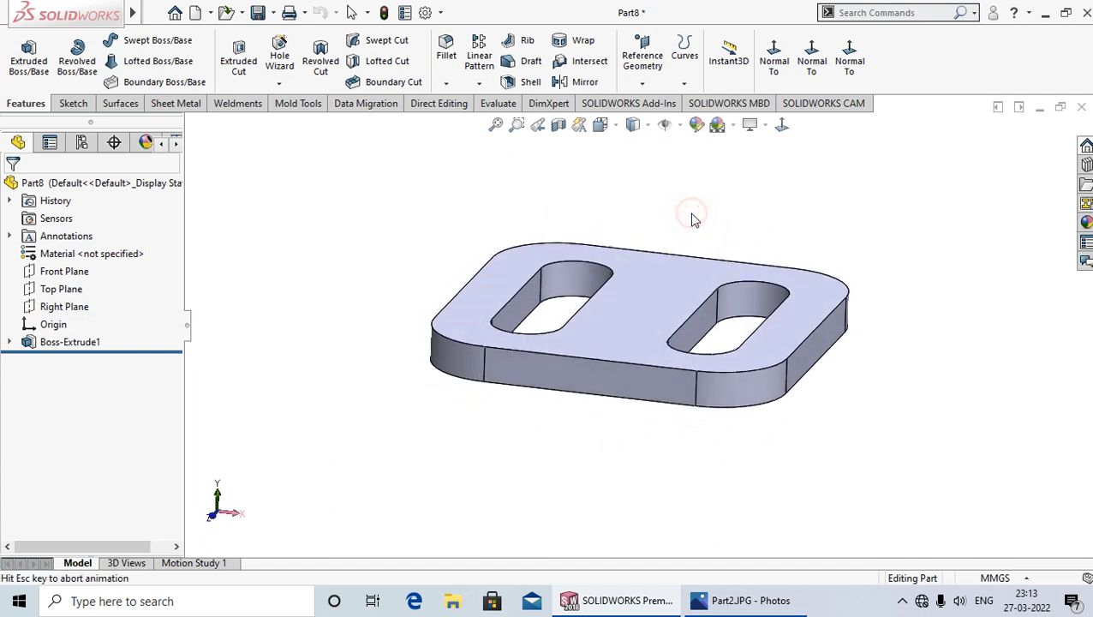
# - Orbit the plate, select its short side face and orient the view Normal To it
pyautogui.click(692, 215)
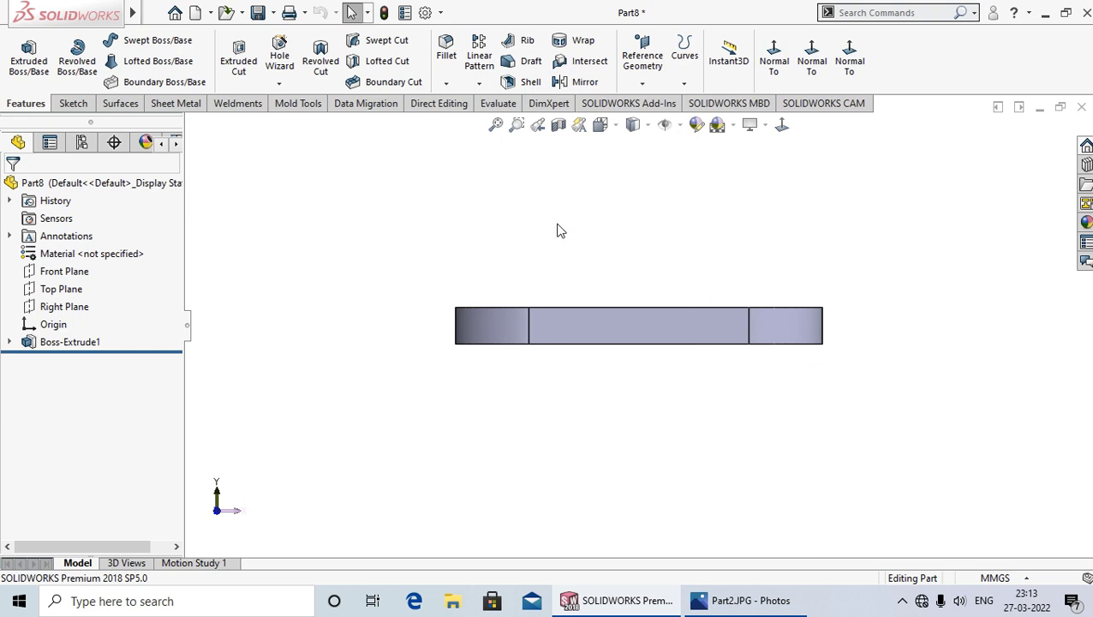
pyautogui.moveTo(559, 229); pyautogui.dragTo(605, 287, button='middle')
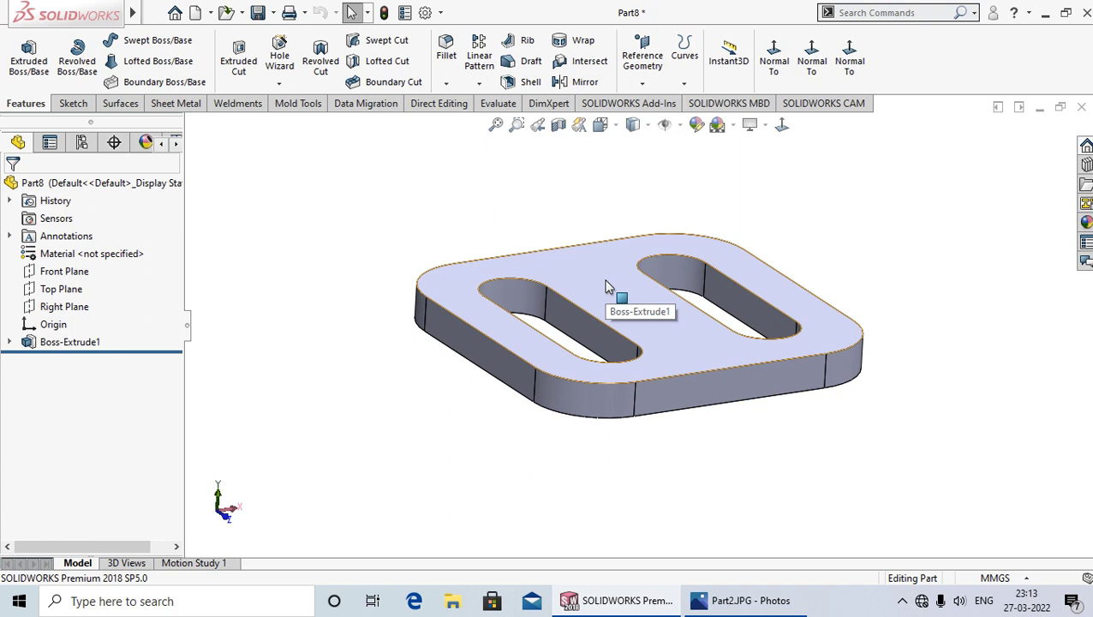
pyautogui.scroll(-2, 580, 343)
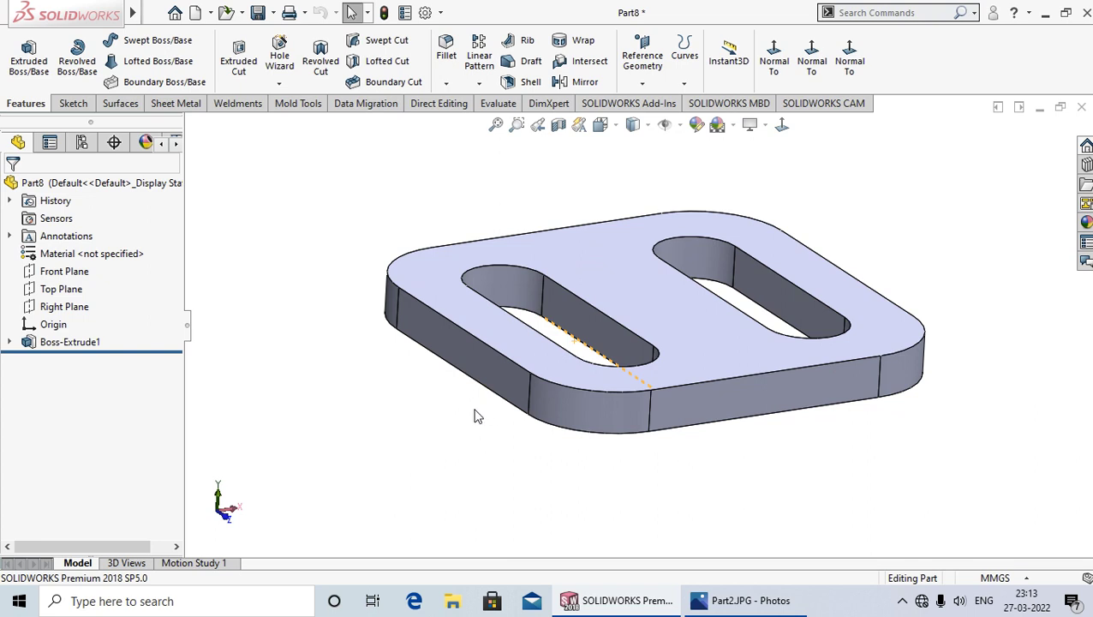
pyautogui.click(436, 334)
pyautogui.click(399, 403)
pyautogui.click(428, 334)
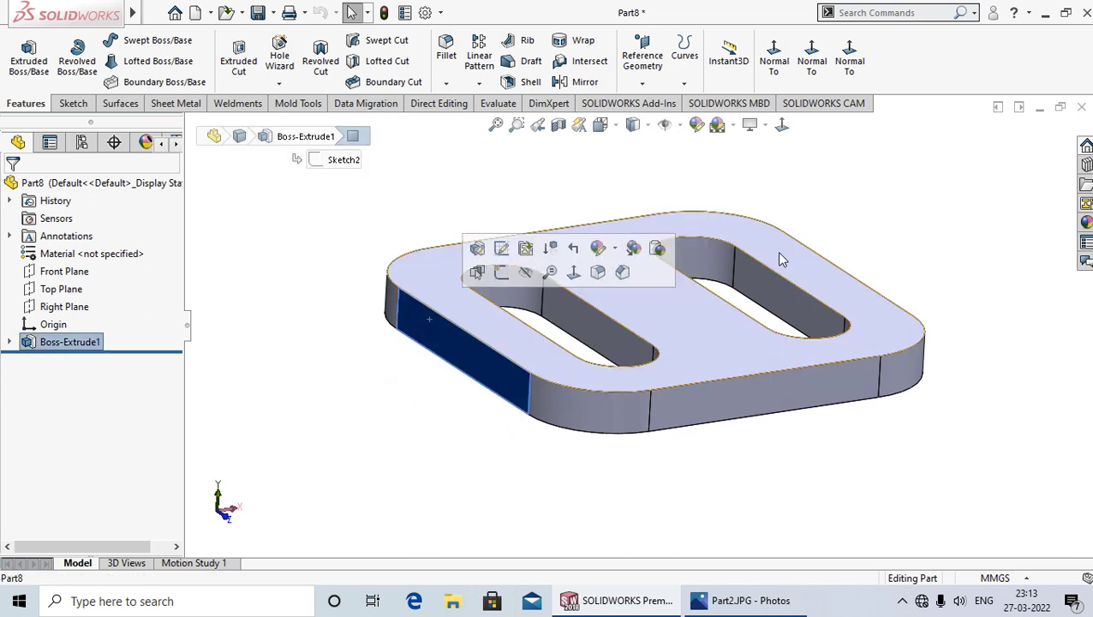
pyautogui.click(782, 125)
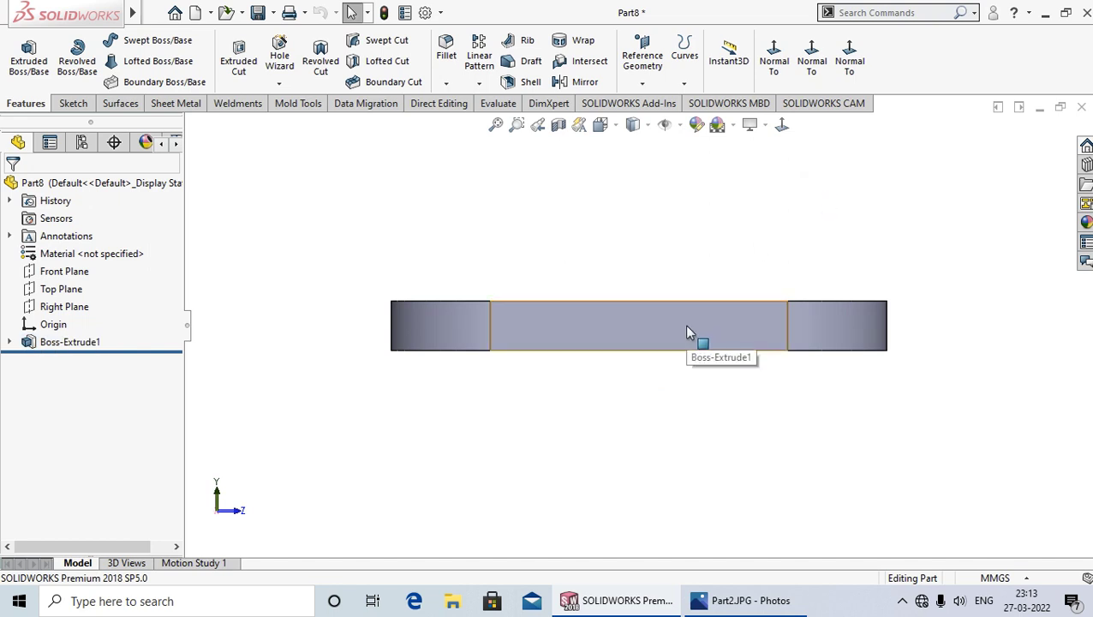
# - Tilt the model, select the long front side face and view it Normal To
pyautogui.moveTo(857, 378)
pyautogui.mouseDown(button='middle')
pyautogui.moveTo(761, 459)
pyautogui.moveTo(789, 467)
pyautogui.mouseUp(button='middle')
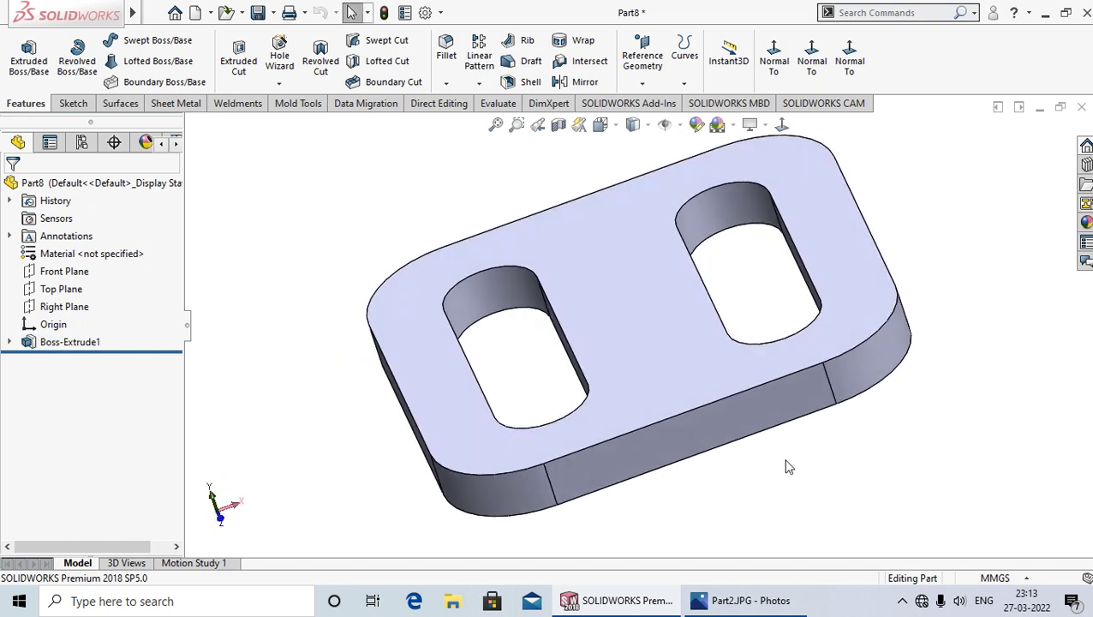
pyautogui.click(759, 405)
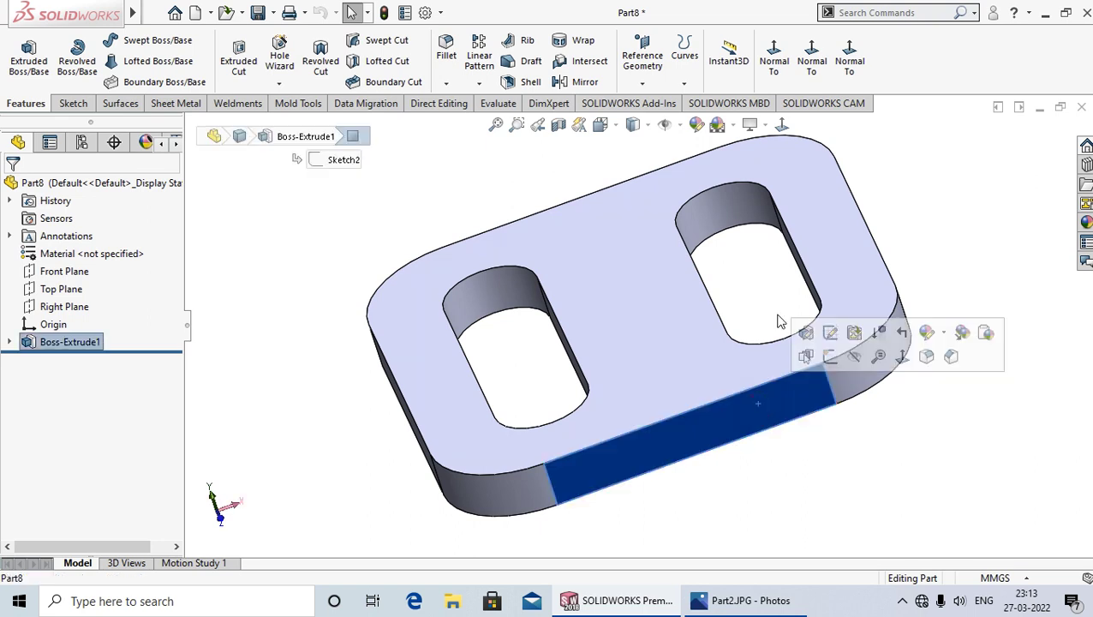
pyautogui.click(781, 127)
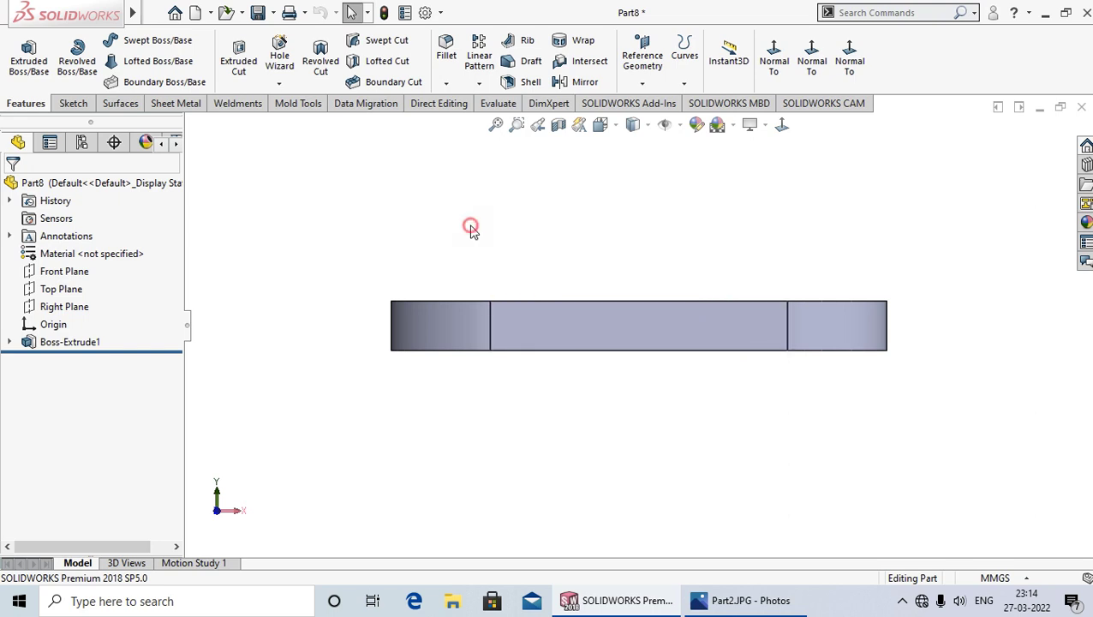
# - From the Sketch tab, open Customize and show the Shortcut Bars' Standard Views commands
pyautogui.click(72, 103)
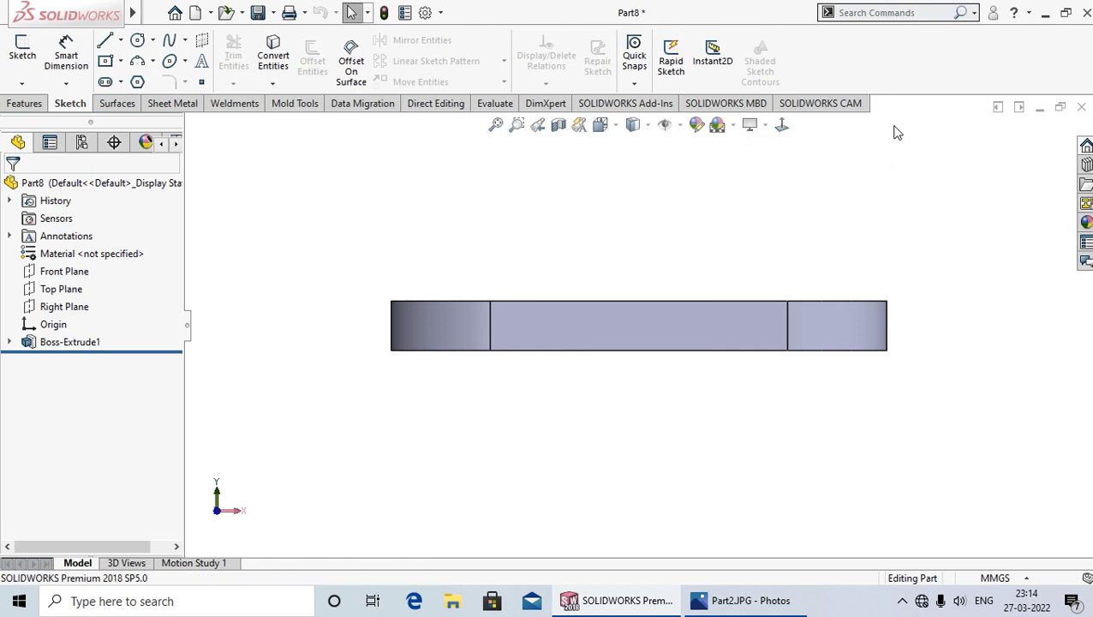
pyautogui.rightClick(819, 61)
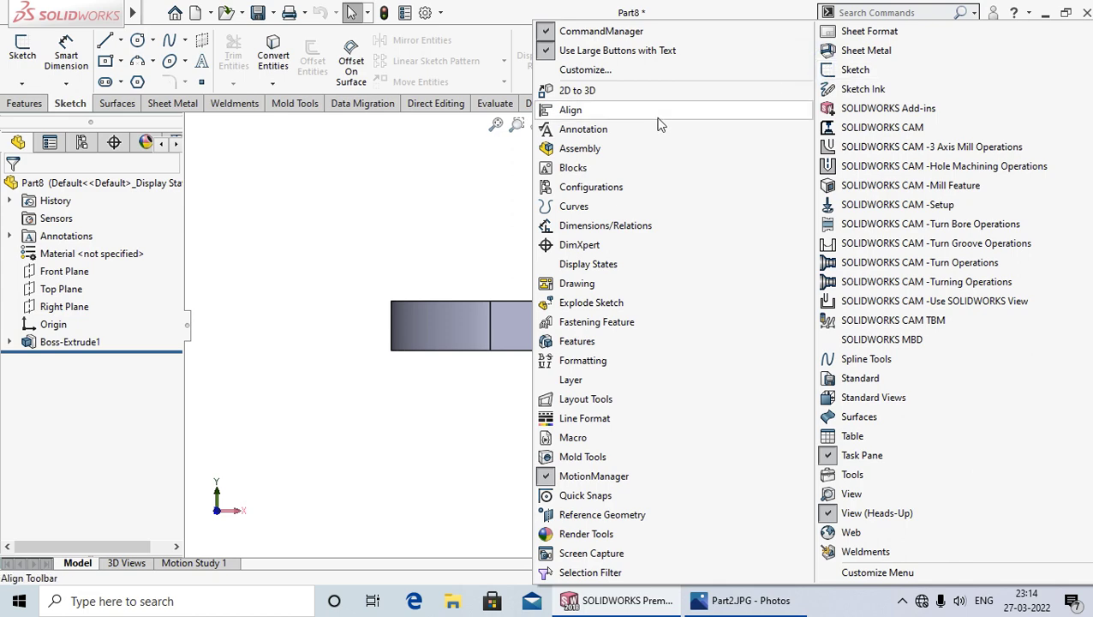
pyautogui.click(587, 70)
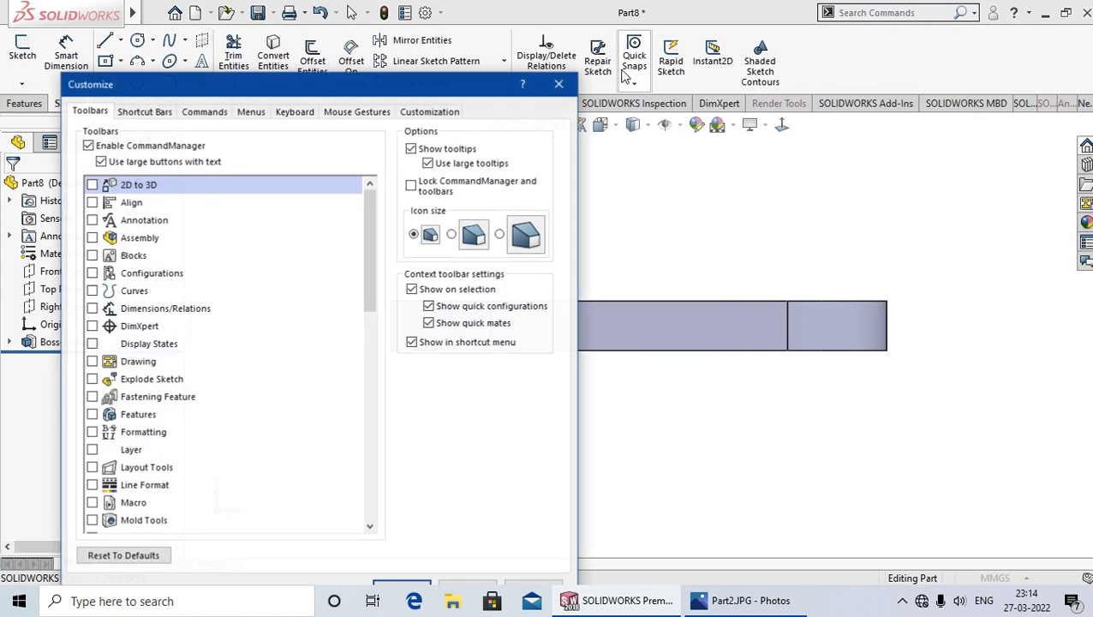
pyautogui.click(152, 113)
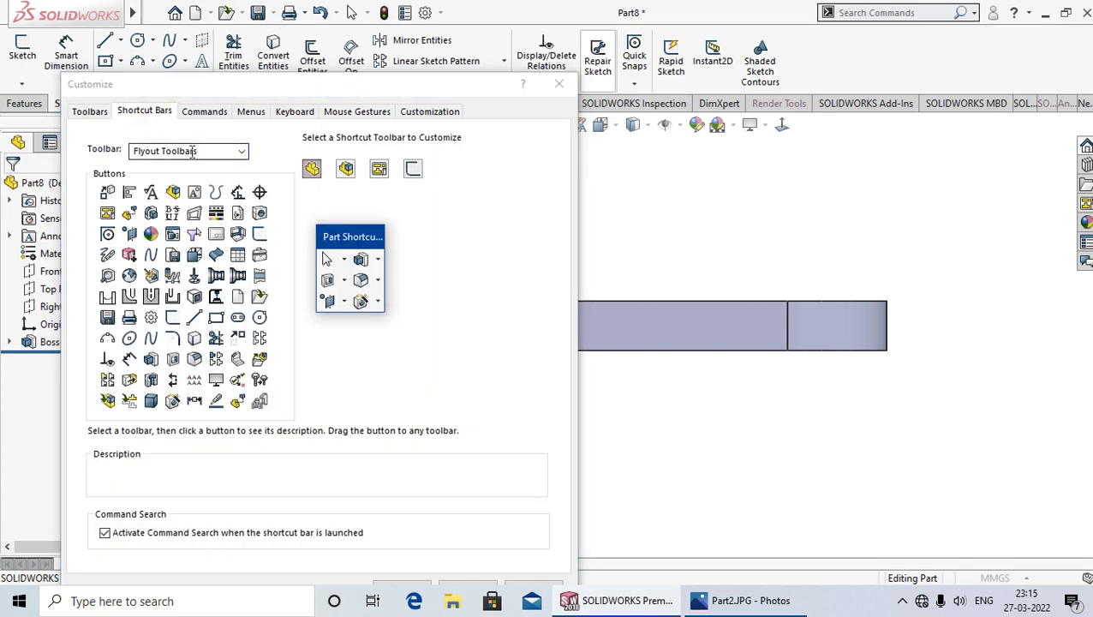
pyautogui.click(243, 153)
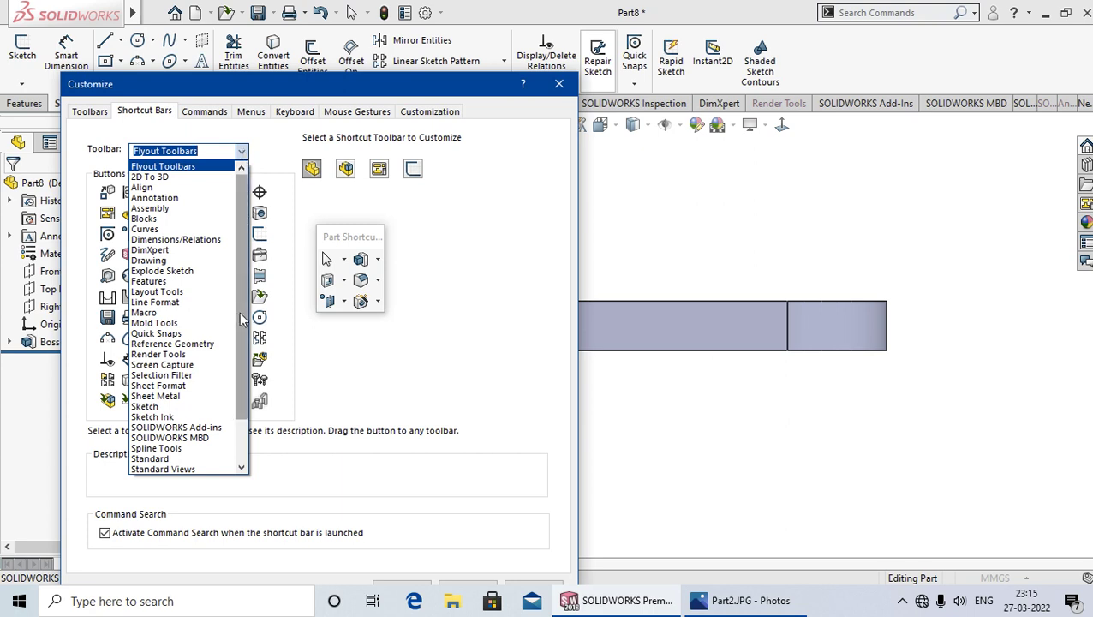
pyautogui.moveTo(242, 324); pyautogui.dragTo(244, 380)
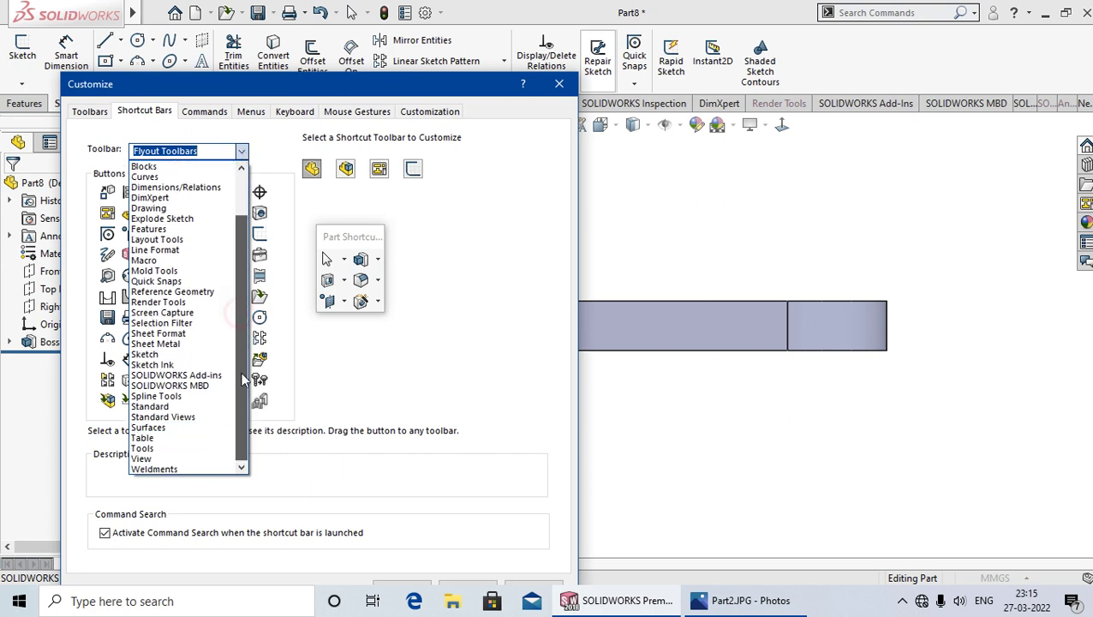
pyautogui.click(192, 419)
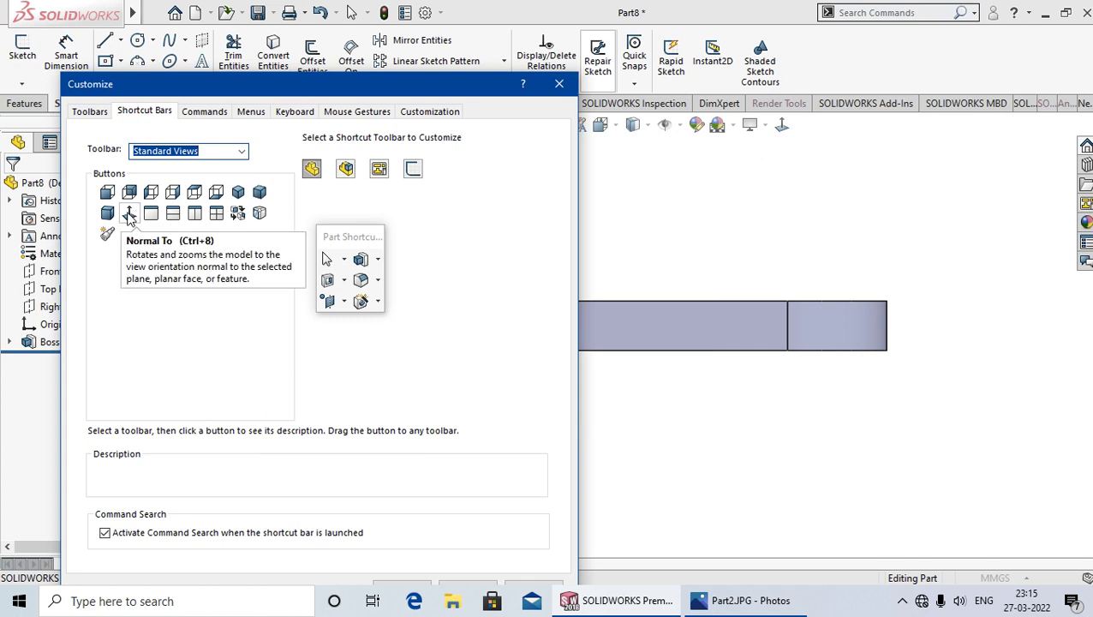
# - Drag the Normal To command onto the Sketch toolbar, close Customize, and try it
pyautogui.moveTo(128, 212)
pyautogui.mouseDown()
pyautogui.moveTo(572, 179)
pyautogui.moveTo(805, 75)
pyautogui.mouseUp()
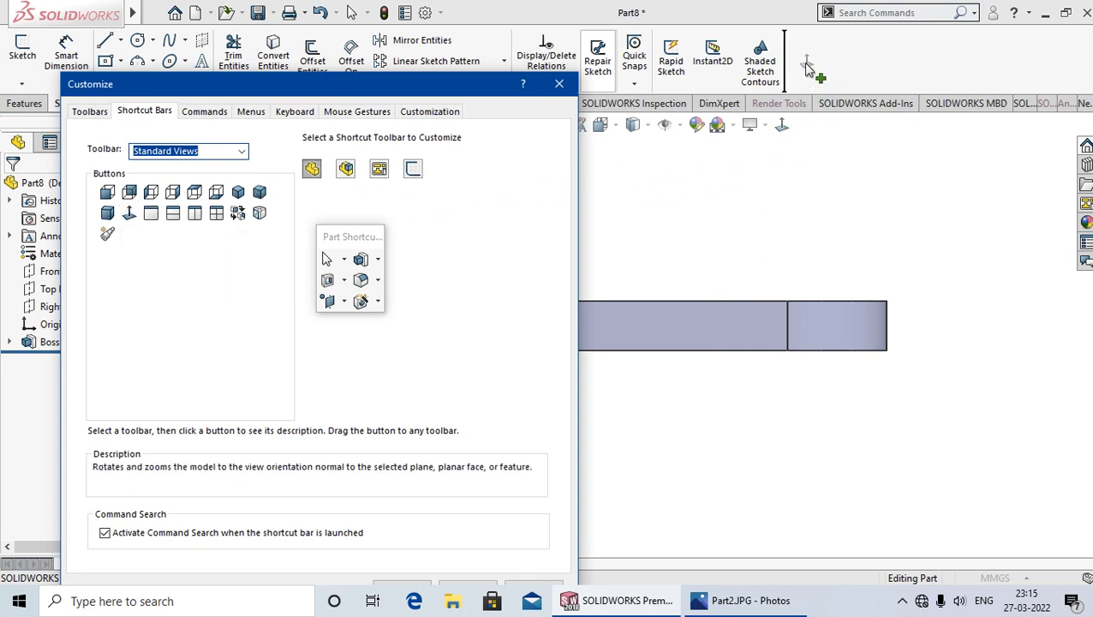
pyautogui.moveTo(806, 76); pyautogui.dragTo(805, 75)
pyautogui.click(559, 83)
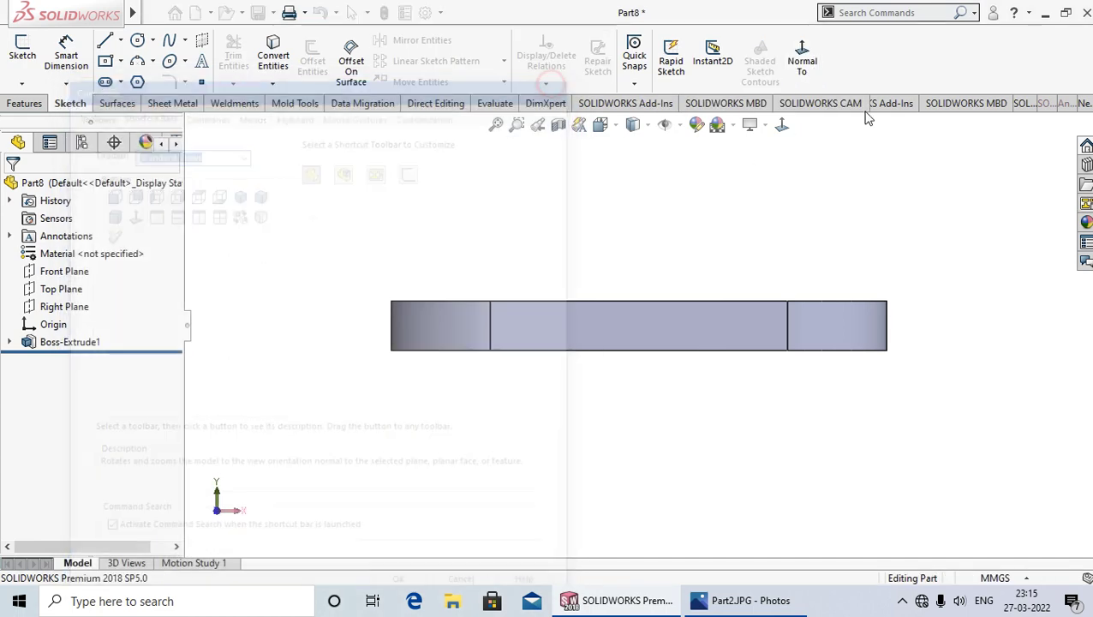
pyautogui.click(803, 57)
# - Apply Normal To, then cycle Front, Back, Left, Right, Top, Bottom, Isometric with Ctrl+1–7, ending on Front
pyautogui.click(803, 56)
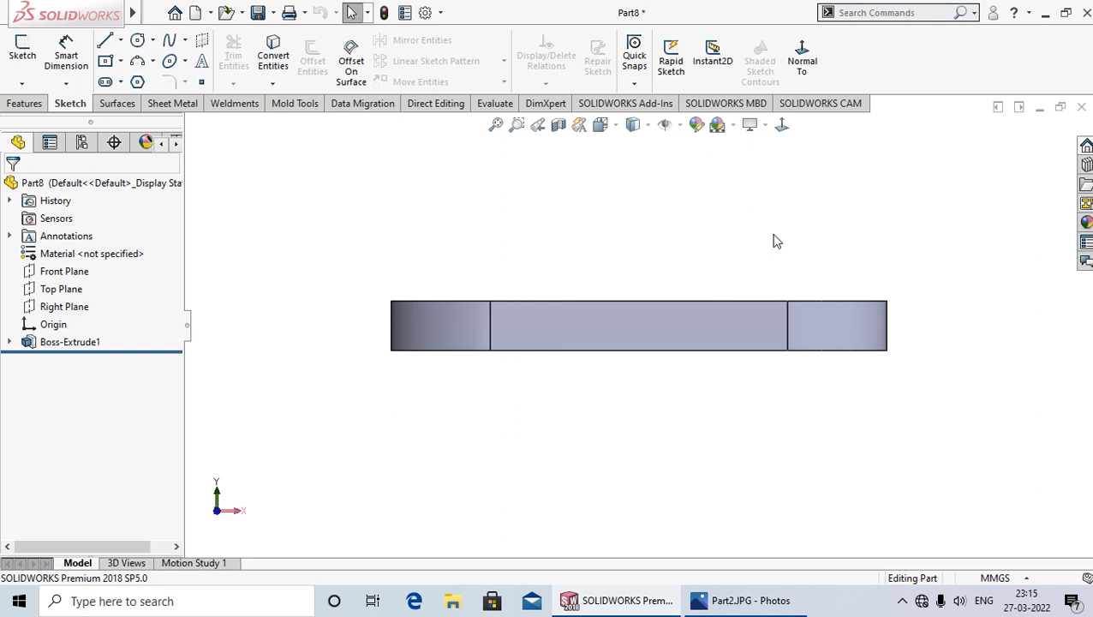
pyautogui.hotkey('ctrl', '1')
pyautogui.hotkey('ctrl', '2')
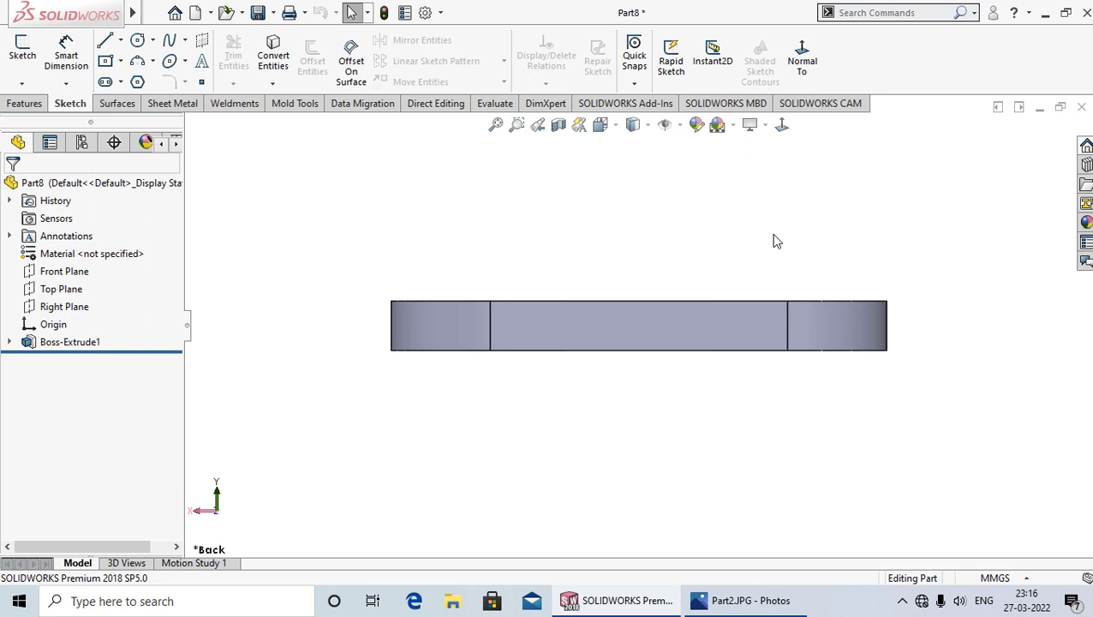
pyautogui.hotkey('ctrl', '3')
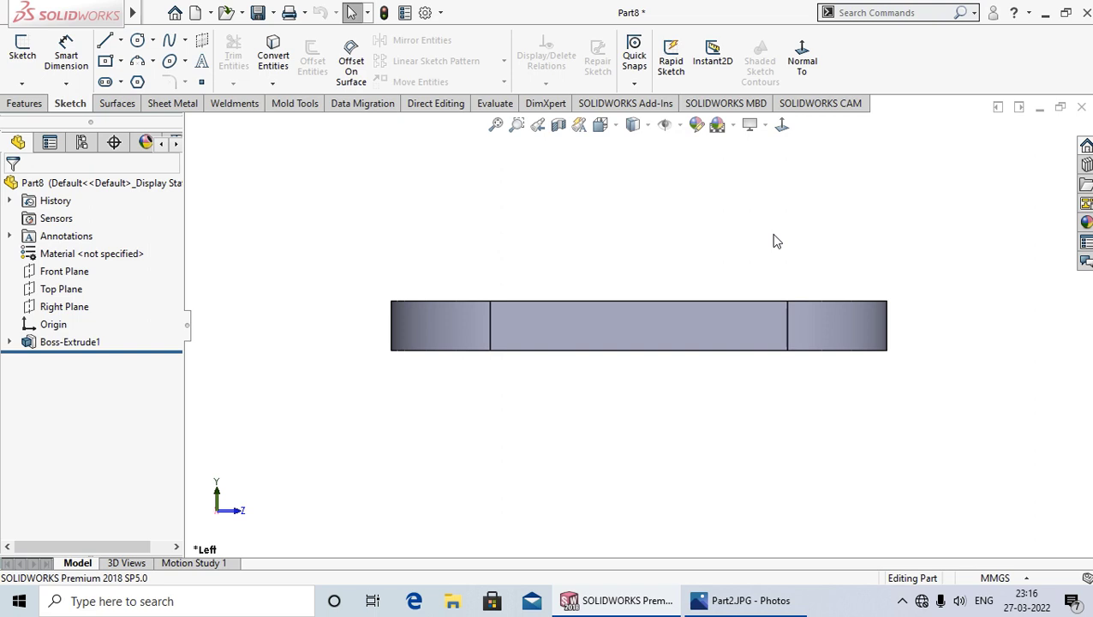
pyautogui.hotkey('ctrl', '4')
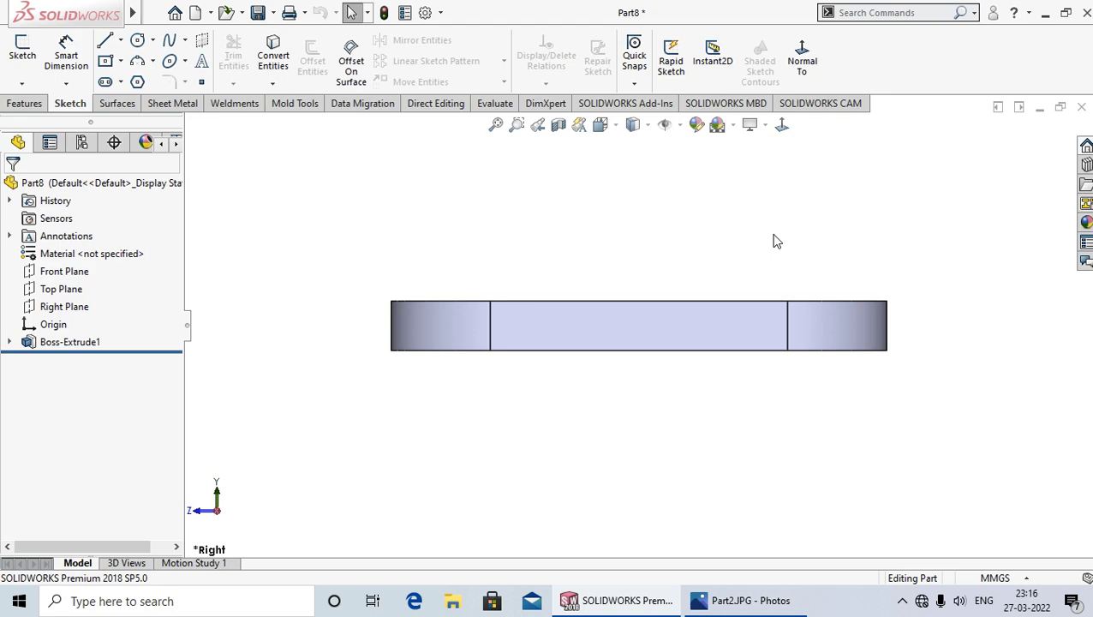
pyautogui.hotkey('ctrl', '5')
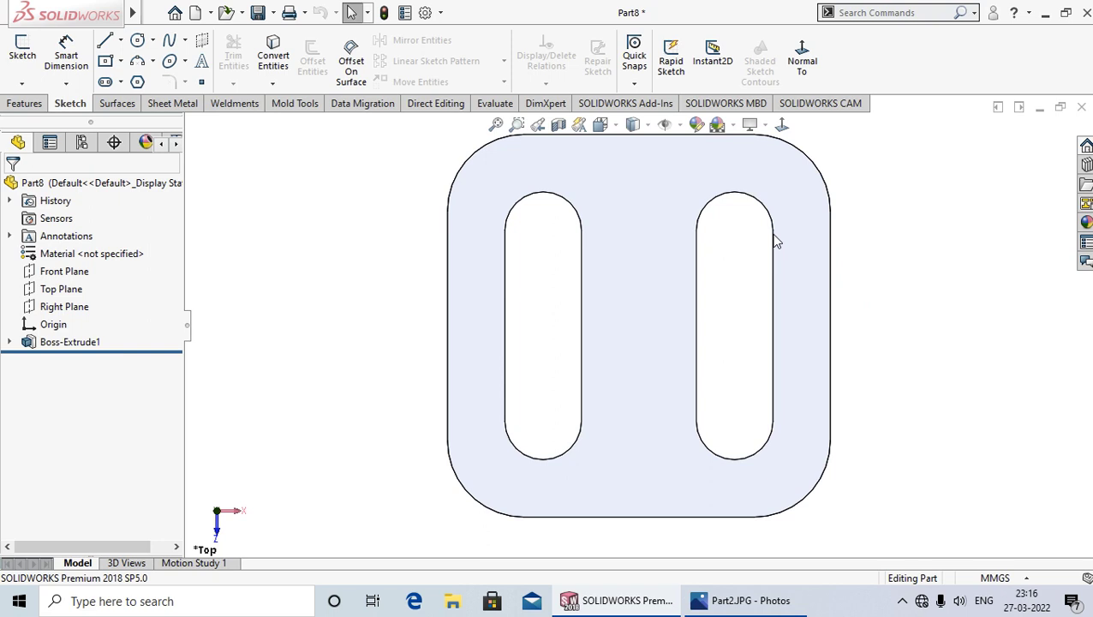
pyautogui.hotkey('ctrl', '6')
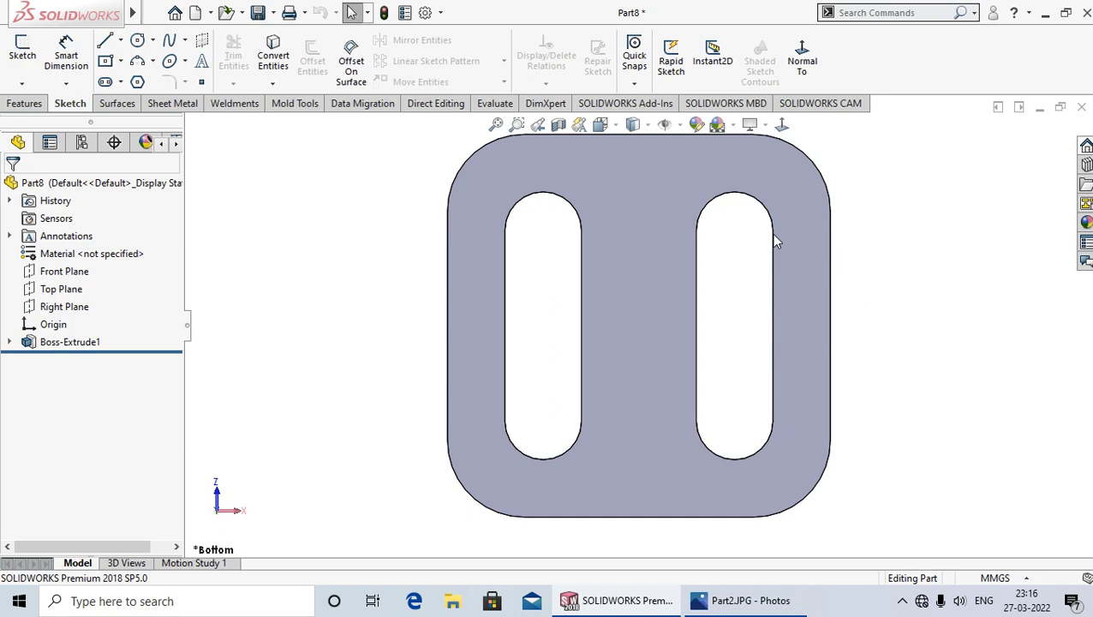
pyautogui.hotkey('ctrl', '7')
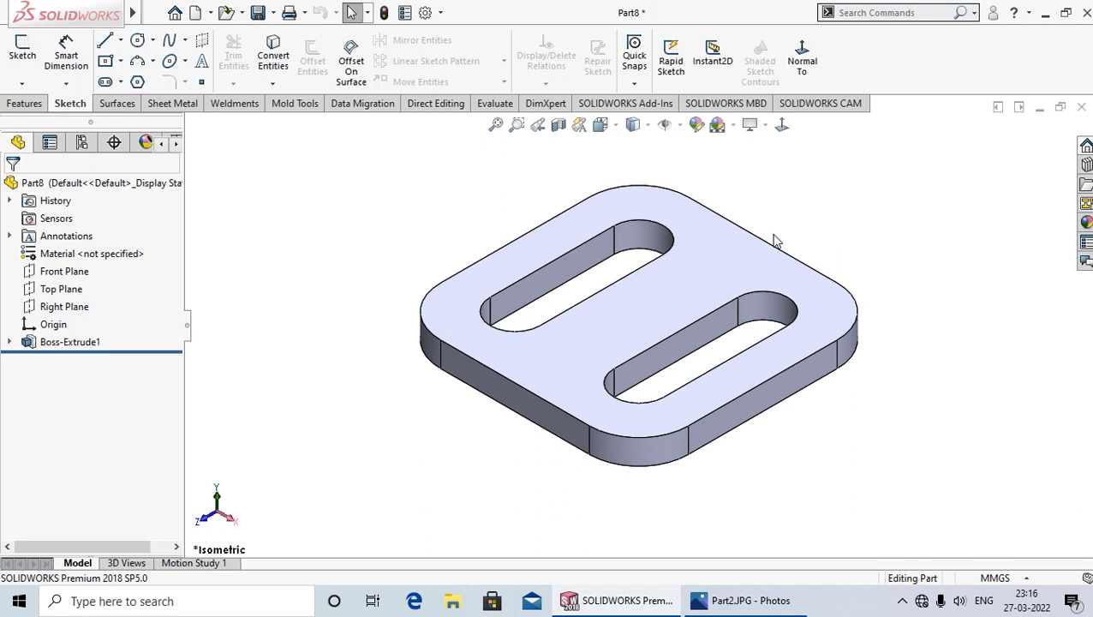
pyautogui.hotkey('ctrl', '1')
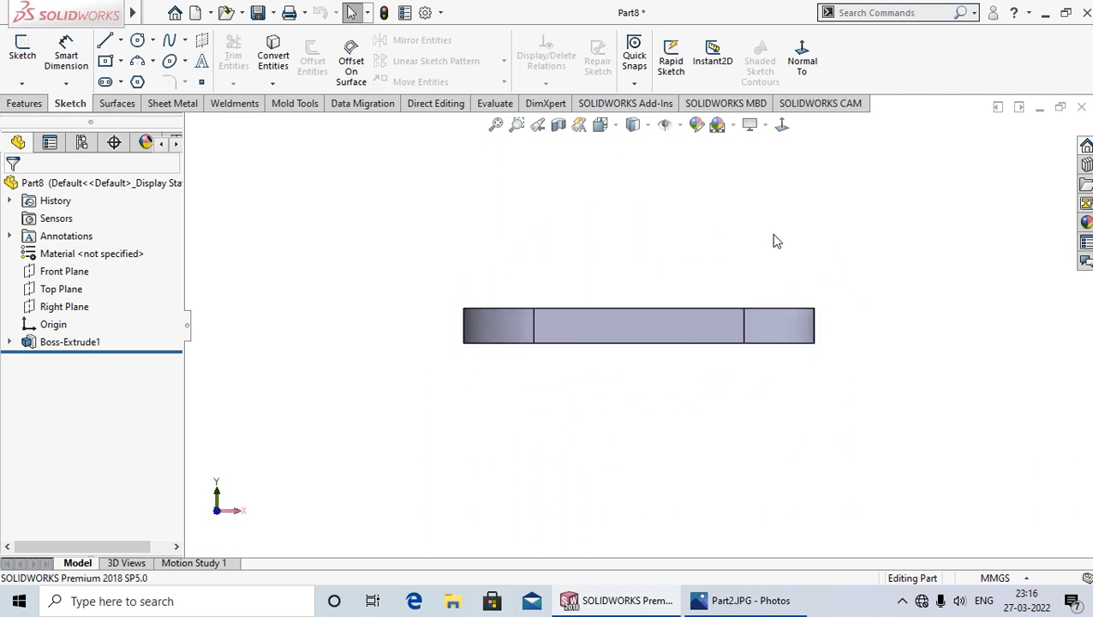